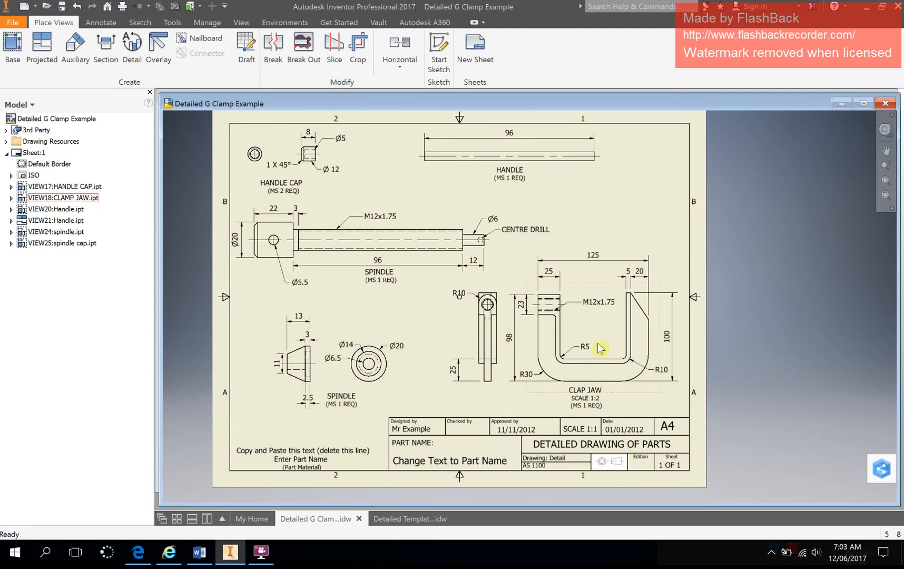
# - Switch from the G clamp example to the Detailed Template for Inventor drawing
pyautogui.moveTo(585, 390); pyautogui.dragTo(586, 429)
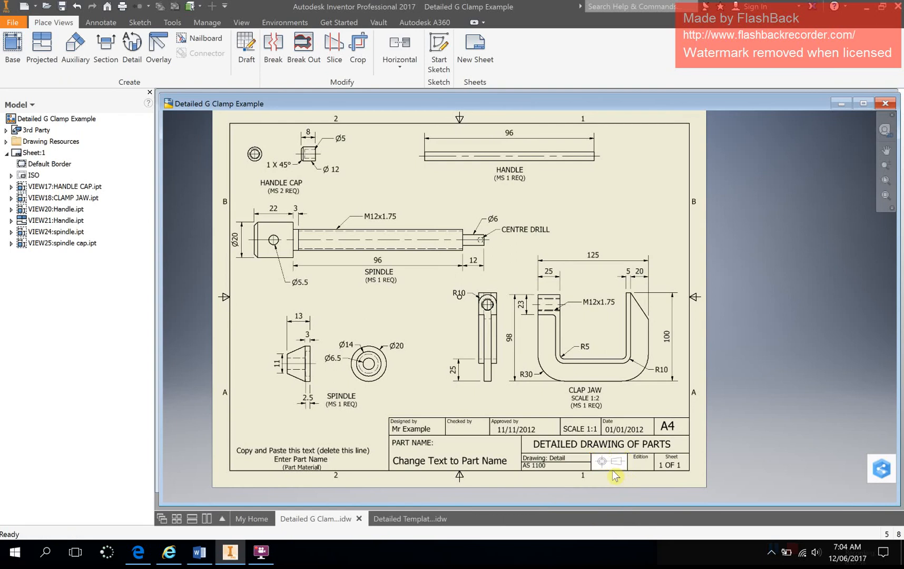
pyautogui.moveTo(410, 523)
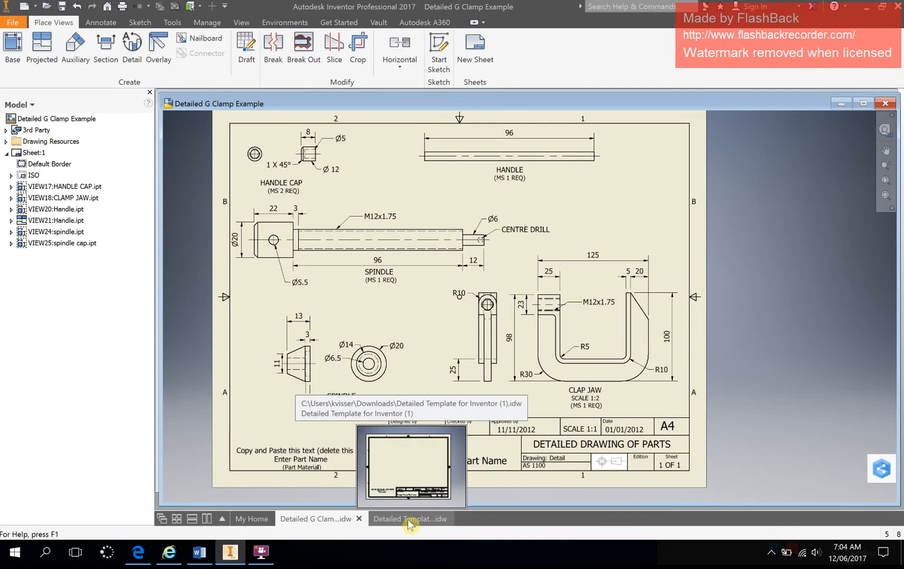
pyautogui.click(409, 523)
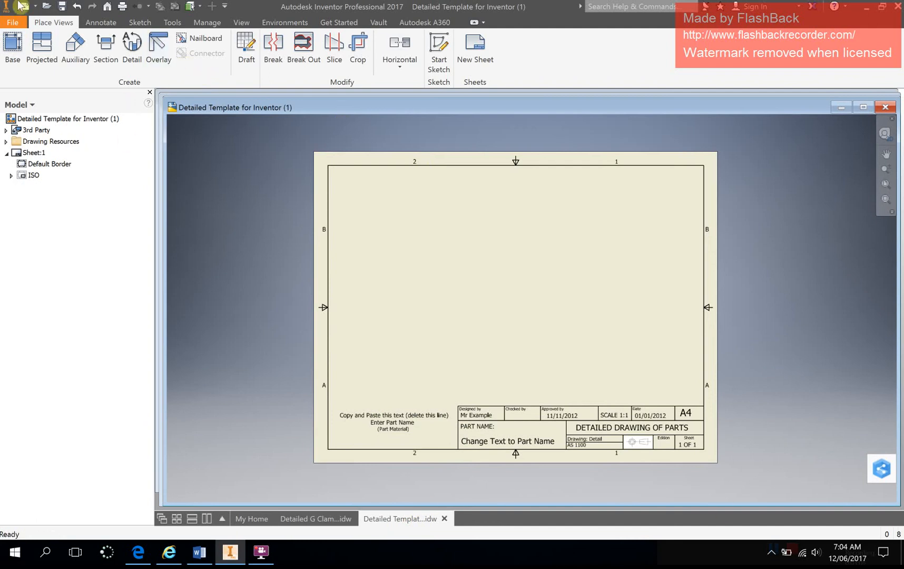
# - Place a front base view of the g clamp body part at 1/2 scale just above the title block
pyautogui.click(13, 47)
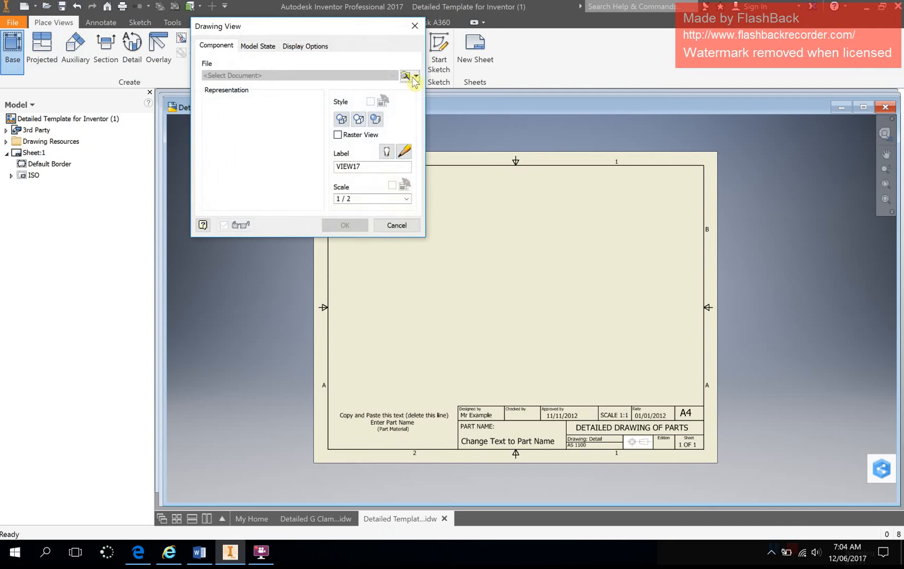
pyautogui.click(406, 76)
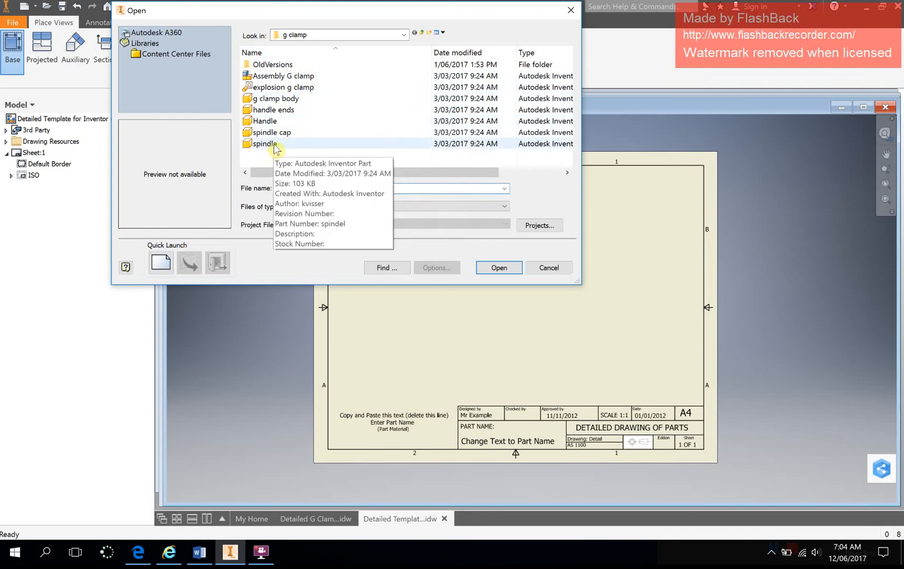
pyautogui.click(284, 103)
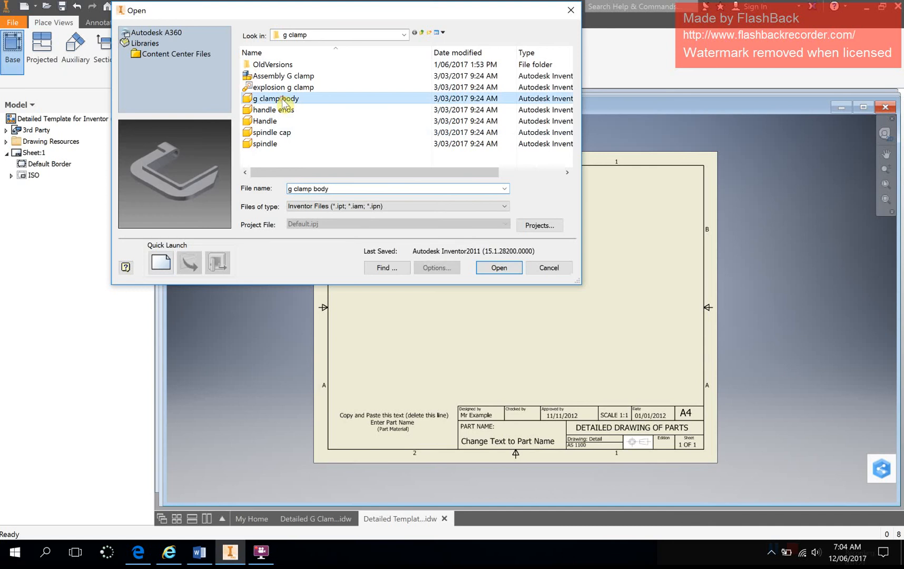
pyautogui.click(499, 268)
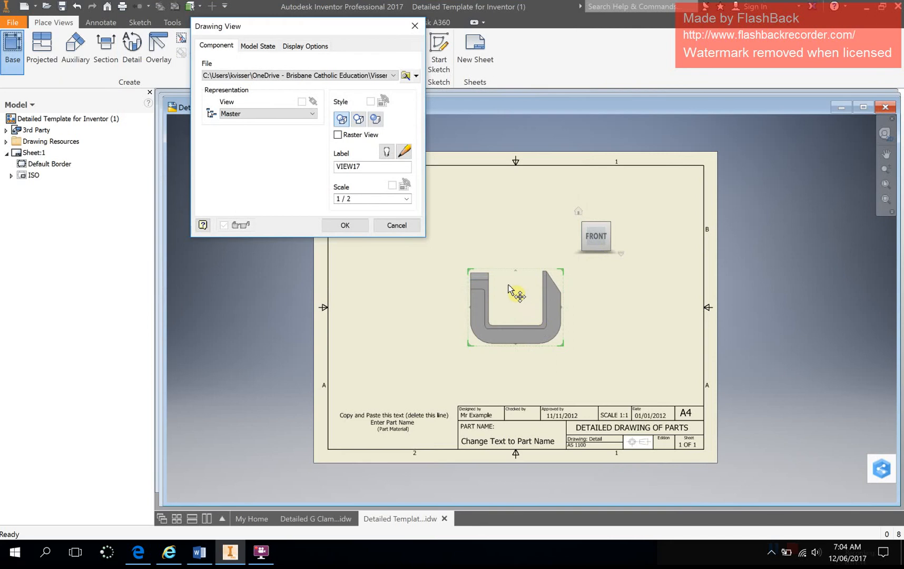
pyautogui.moveTo(508, 282); pyautogui.dragTo(631, 327)
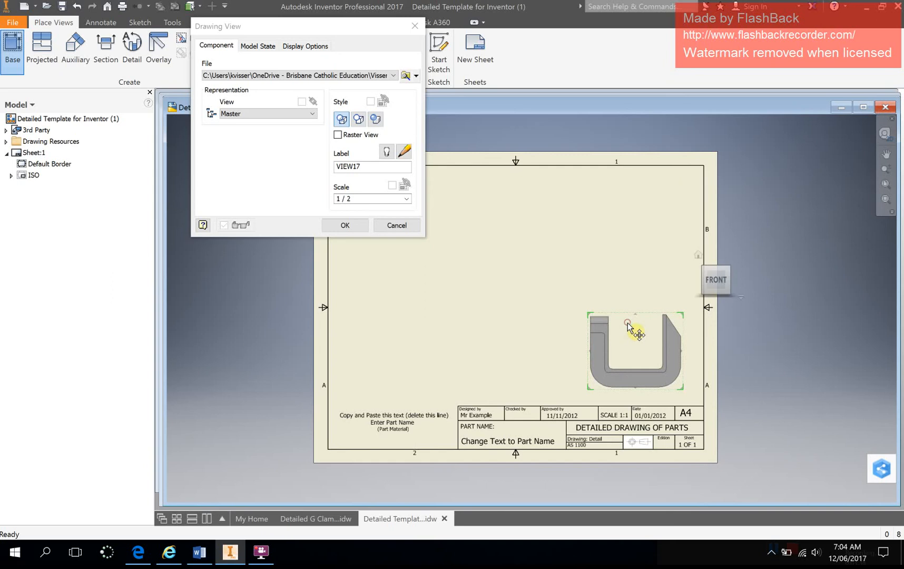
pyautogui.click(346, 227)
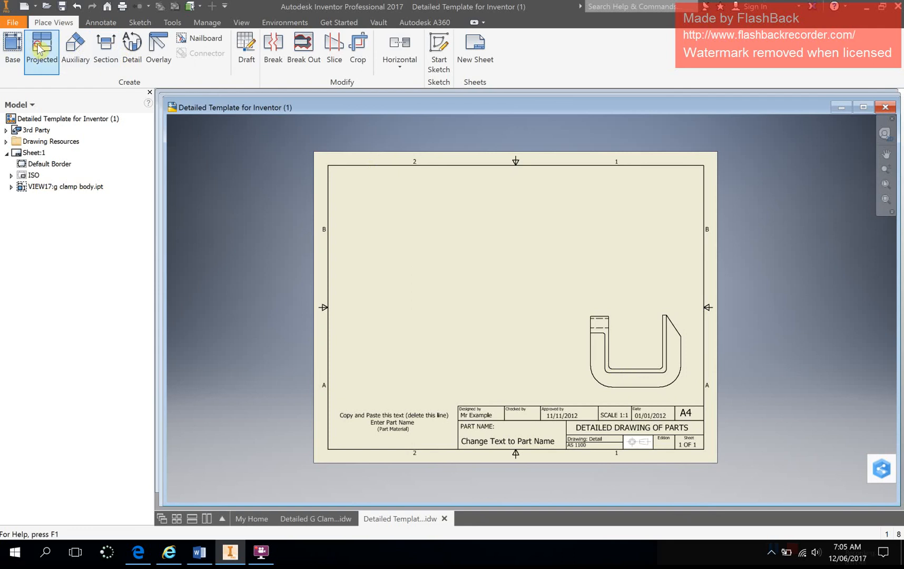
# - Project a side view of the clamp body to the left of its front view
pyautogui.click(39, 50)
pyautogui.click(632, 348)
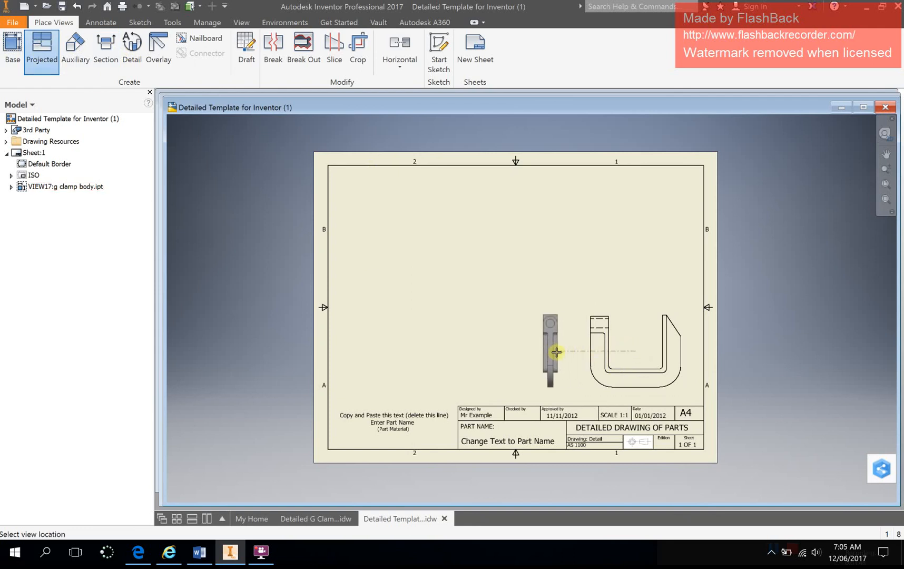
pyautogui.click(560, 357)
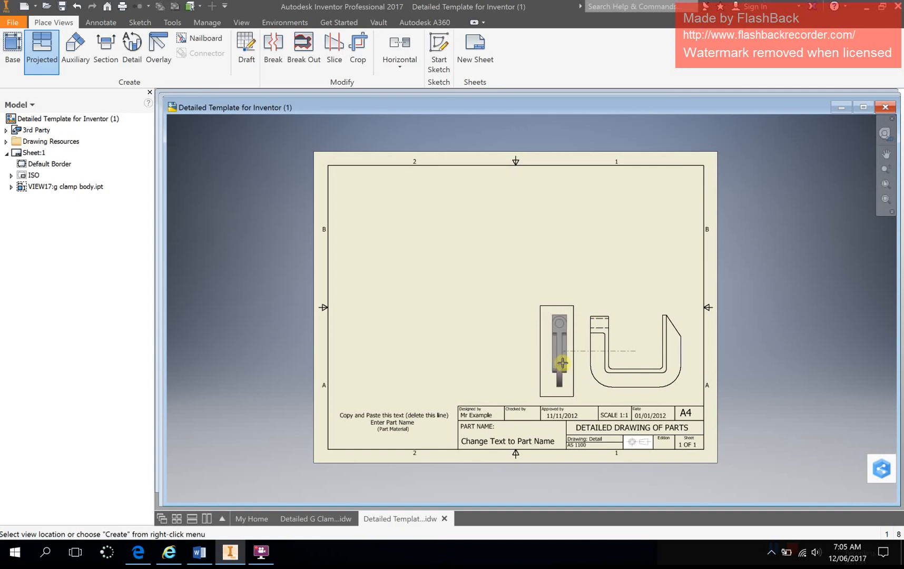
pyautogui.rightClick(561, 363)
pyautogui.click(599, 363)
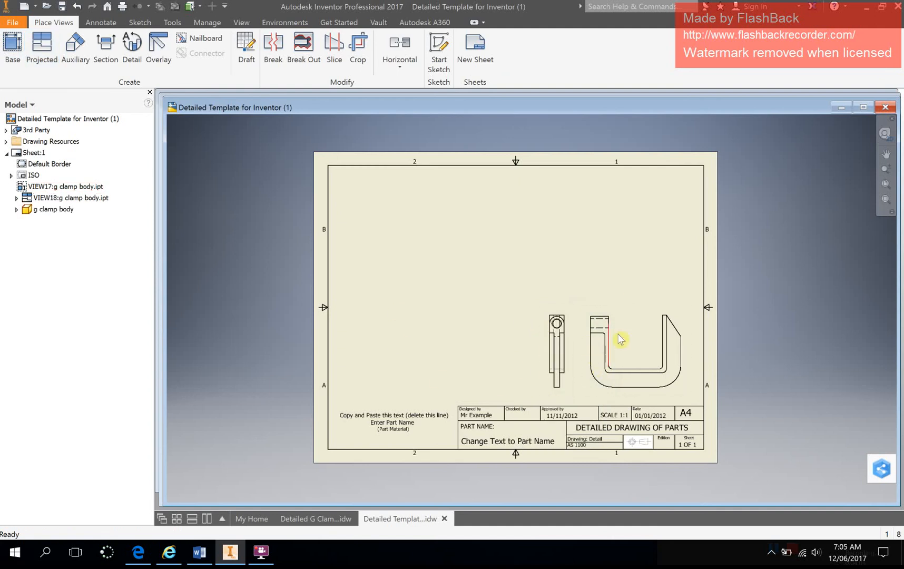
# - Move the projected side view slightly further away from the front view
pyautogui.click(557, 323)
pyautogui.moveTo(571, 313)
pyautogui.mouseDown()
pyautogui.moveTo(541, 315)
pyautogui.moveTo(566, 315)
pyautogui.mouseUp()
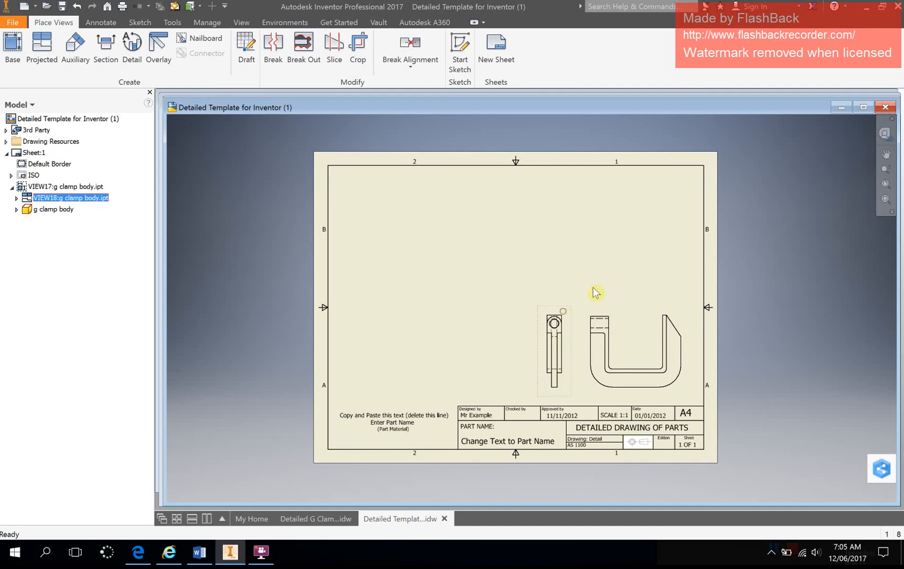
pyautogui.click(591, 267)
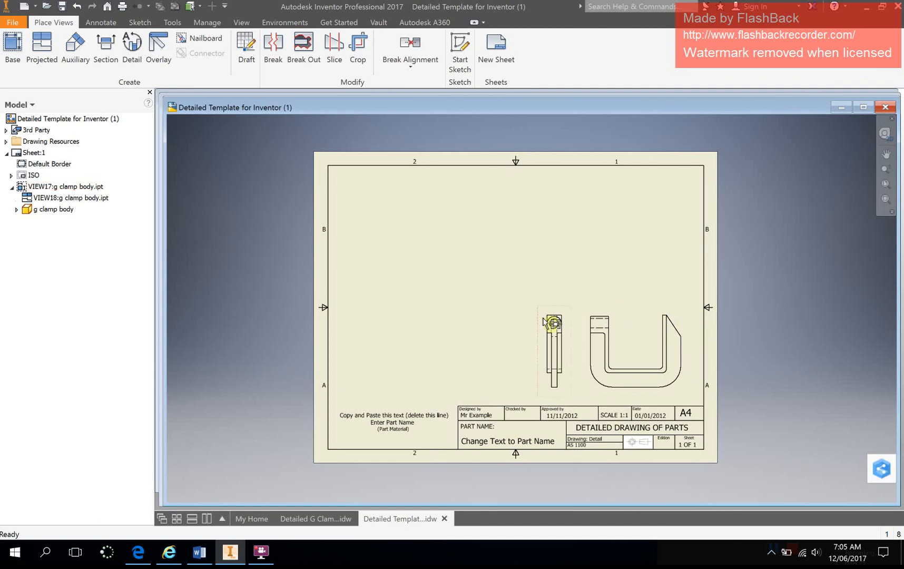
pyautogui.doubleClick(637, 314)
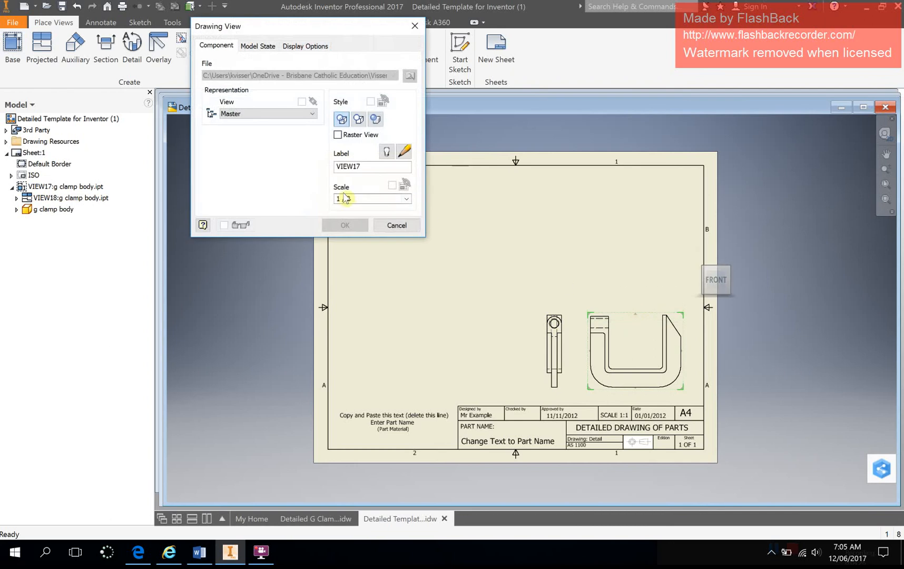
pyautogui.click(407, 199)
pyautogui.click(370, 196)
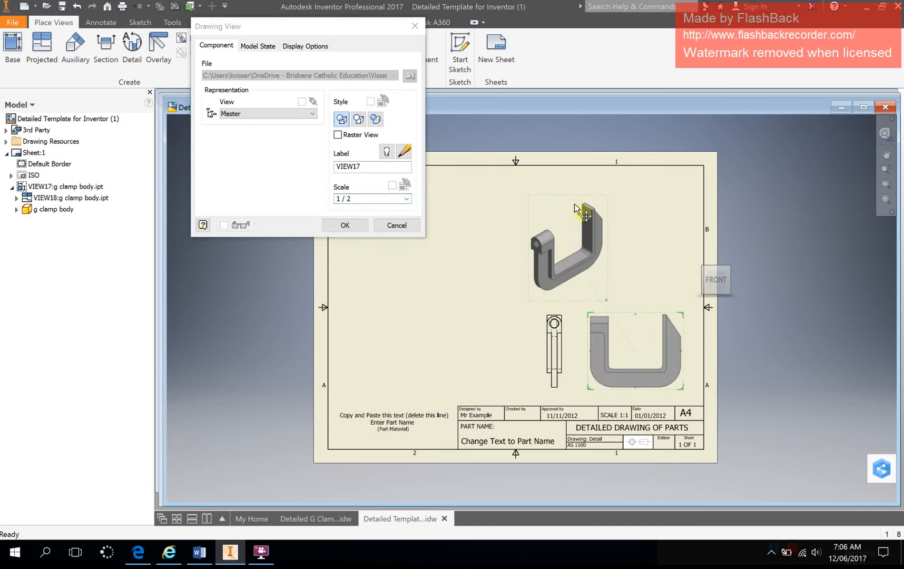
pyautogui.click(397, 226)
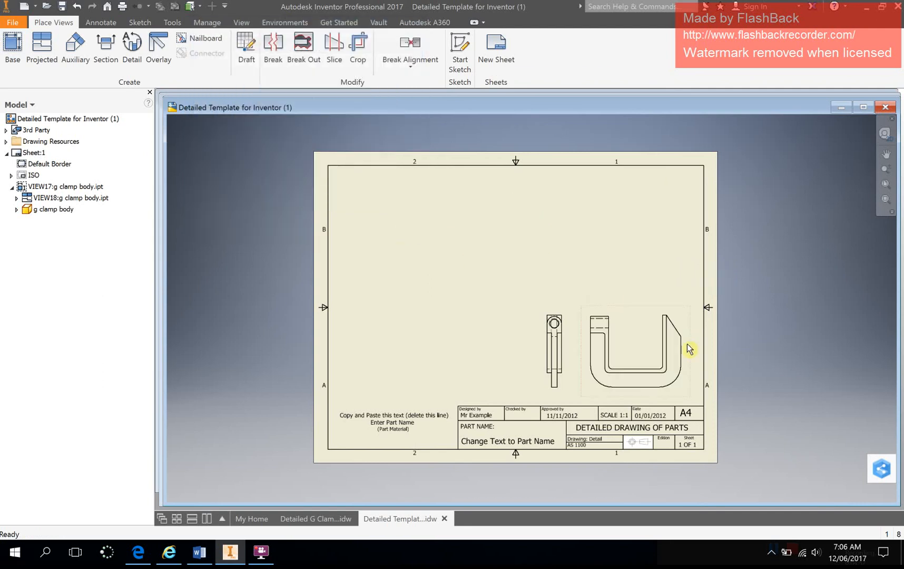
# - Check how the clamp jaw is dimensioned in the Detailed G Clamp Example drawing and return to the template drawing
pyautogui.click(92, 28)
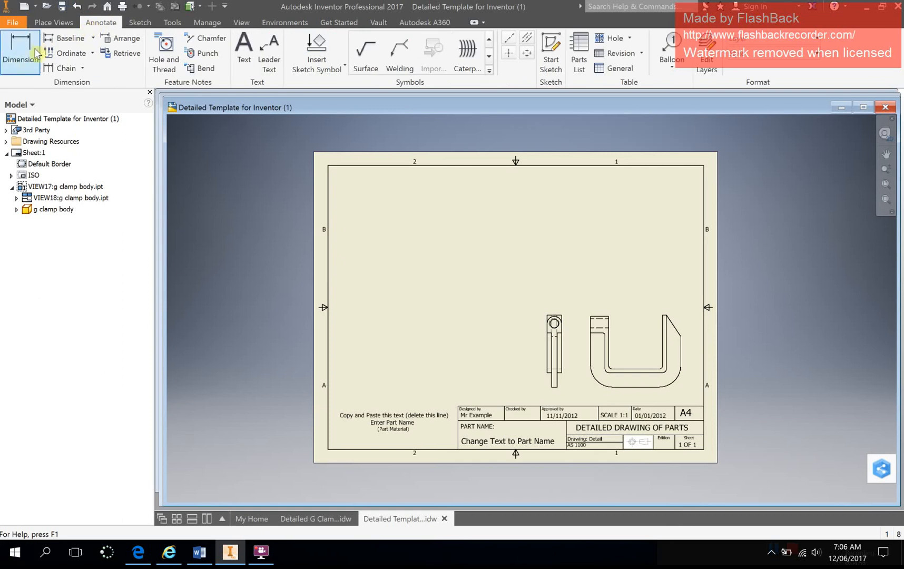
pyautogui.click(19, 57)
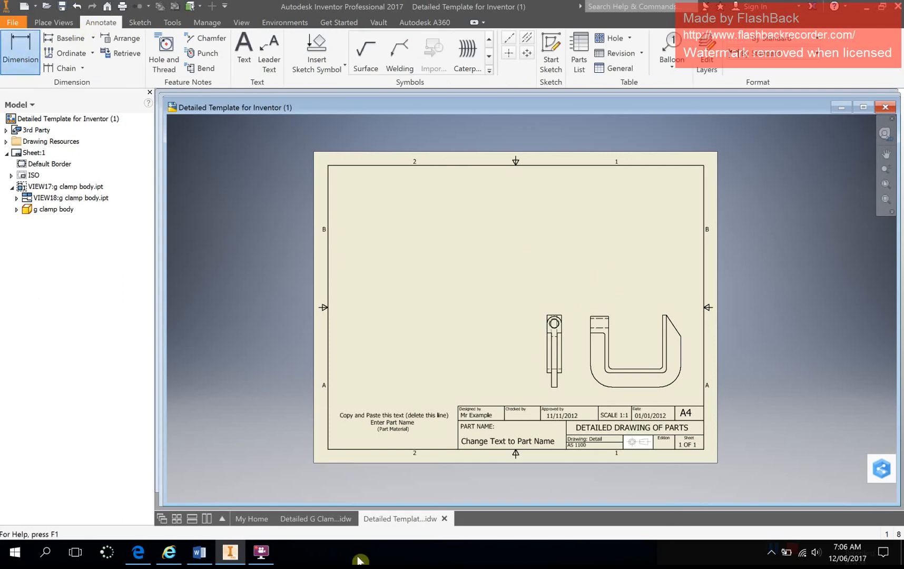
pyautogui.click(316, 519)
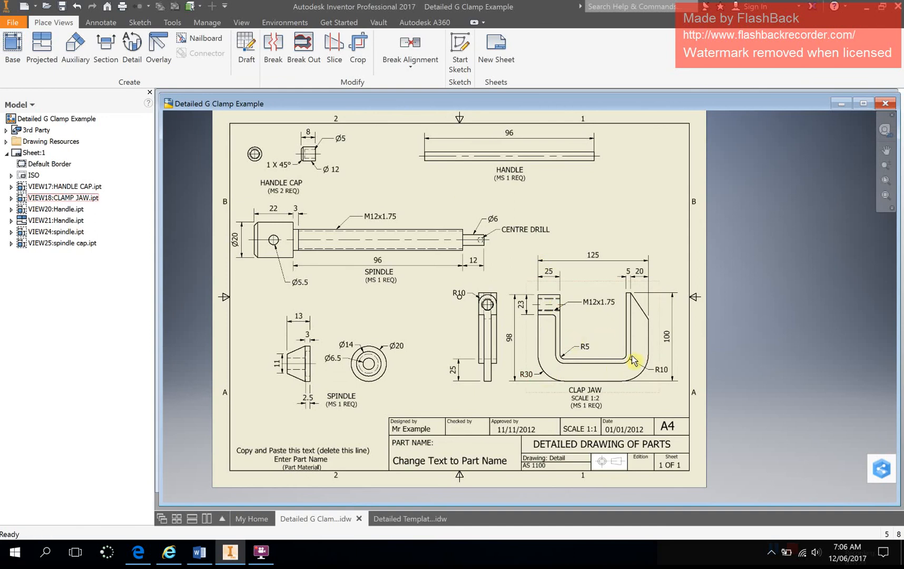
pyautogui.click(417, 518)
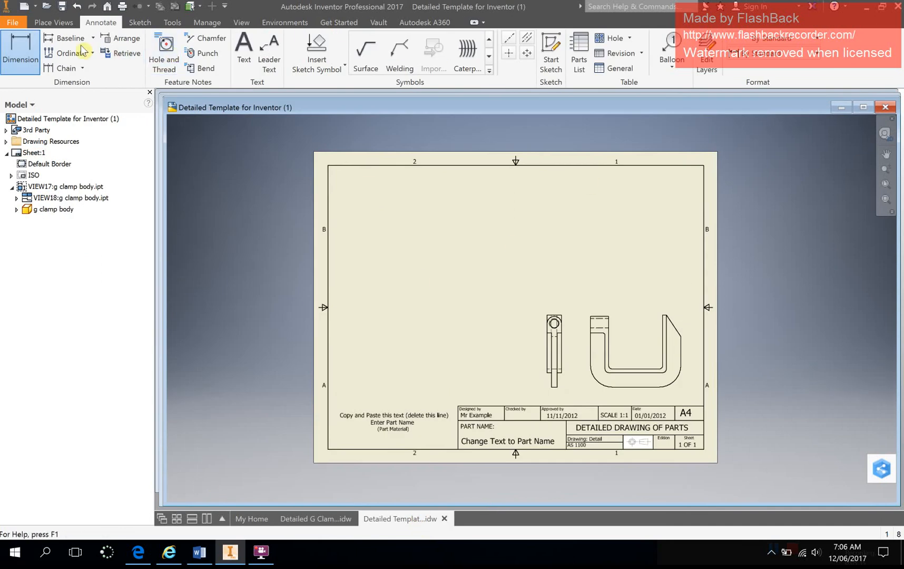
# - Dimension the overall width of the clamp body's front view, placing the dimension well above the view
pyautogui.click(21, 48)
pyautogui.scroll(3, 658, 341)
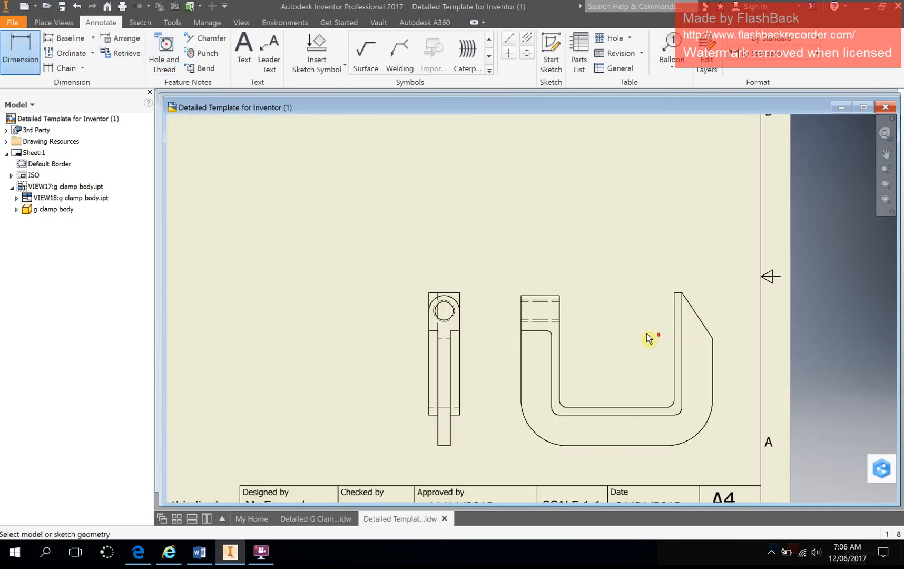
pyautogui.click(520, 296)
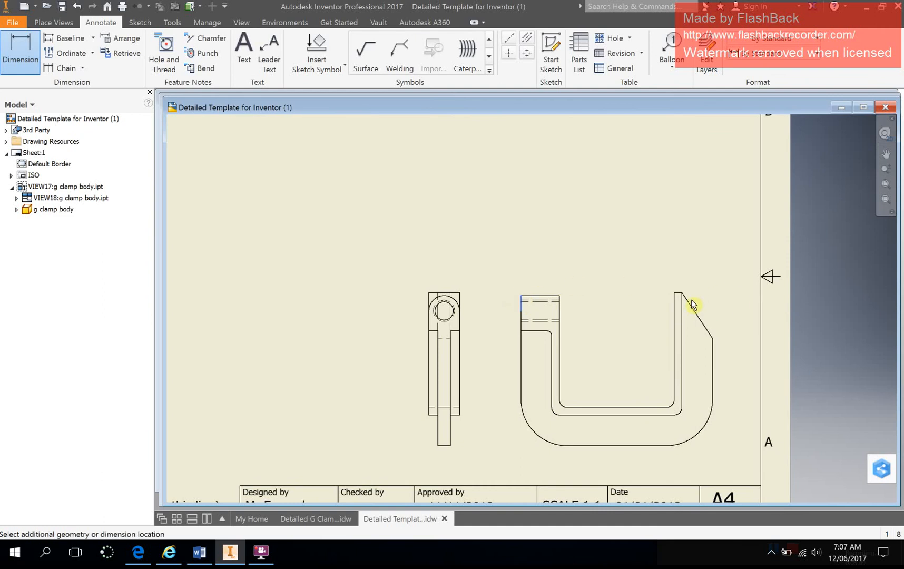
pyautogui.click(710, 338)
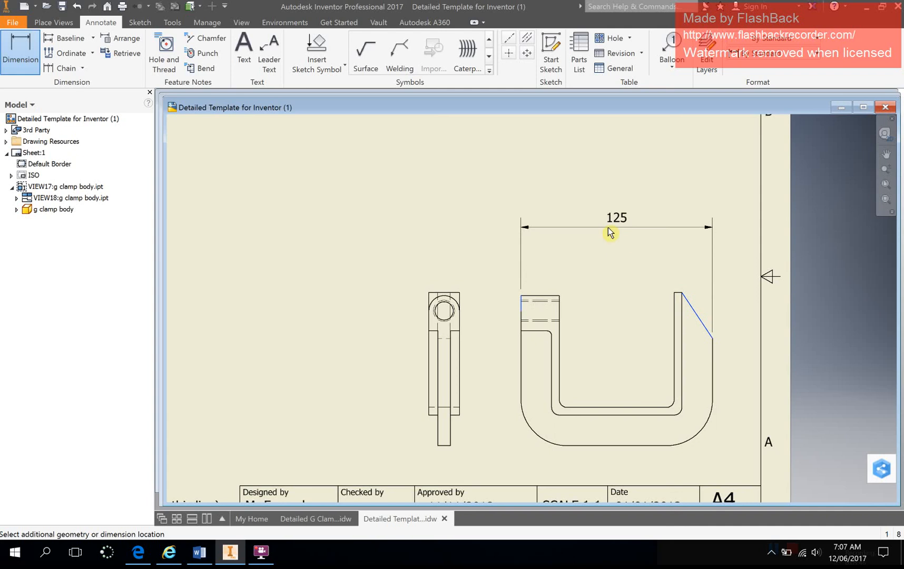
pyautogui.click(587, 178)
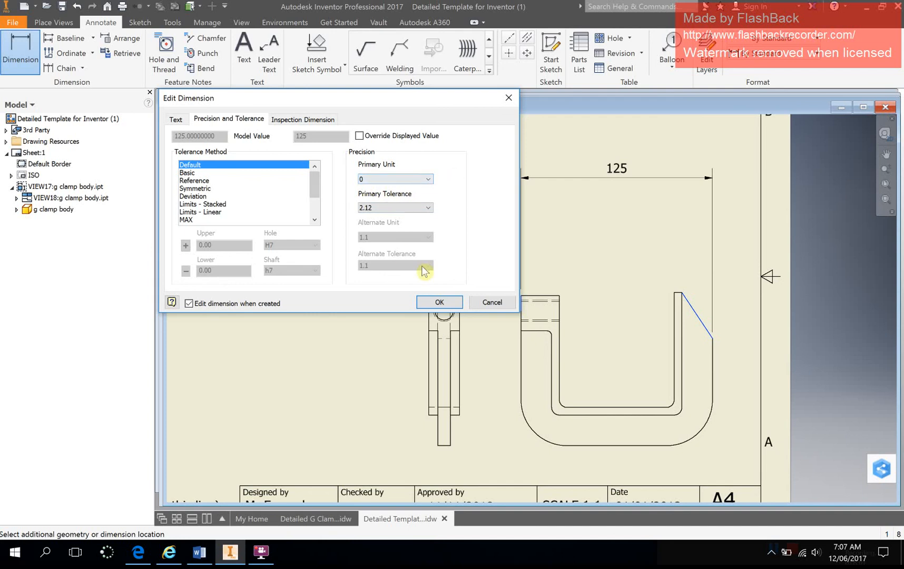
pyautogui.click(444, 302)
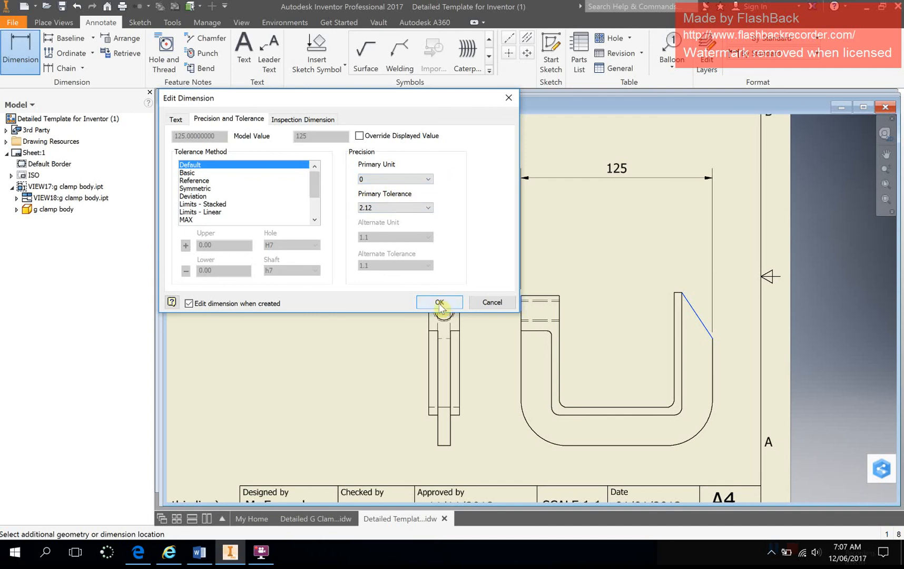
pyautogui.click(439, 303)
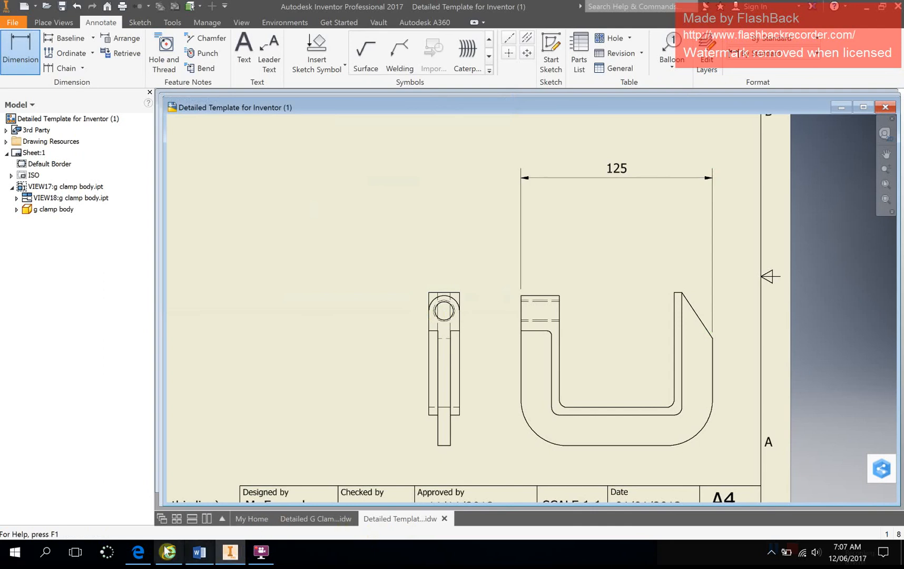
# - Check the clamp jaw dimensions in g clamp.pdf in Internet Explorer and return to Inventor
pyautogui.click(138, 552)
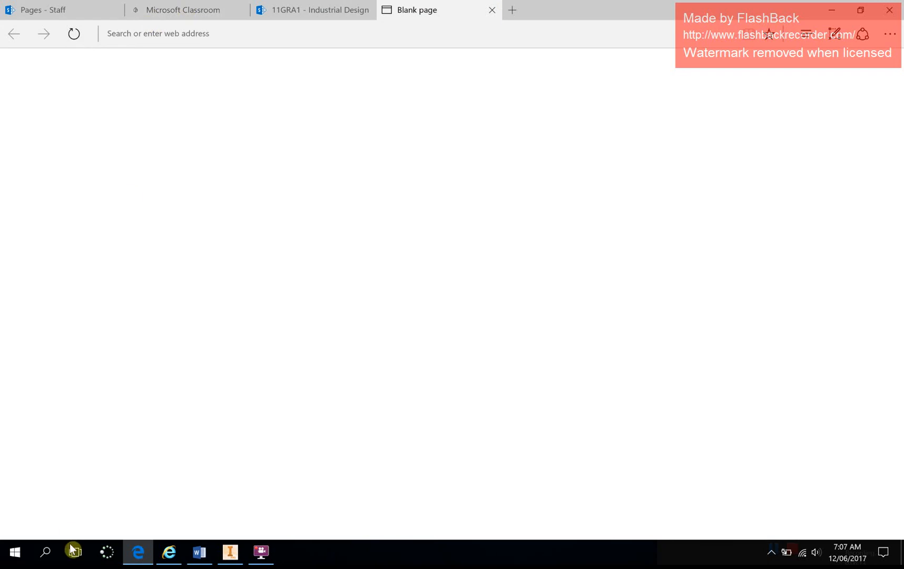
pyautogui.click(169, 551)
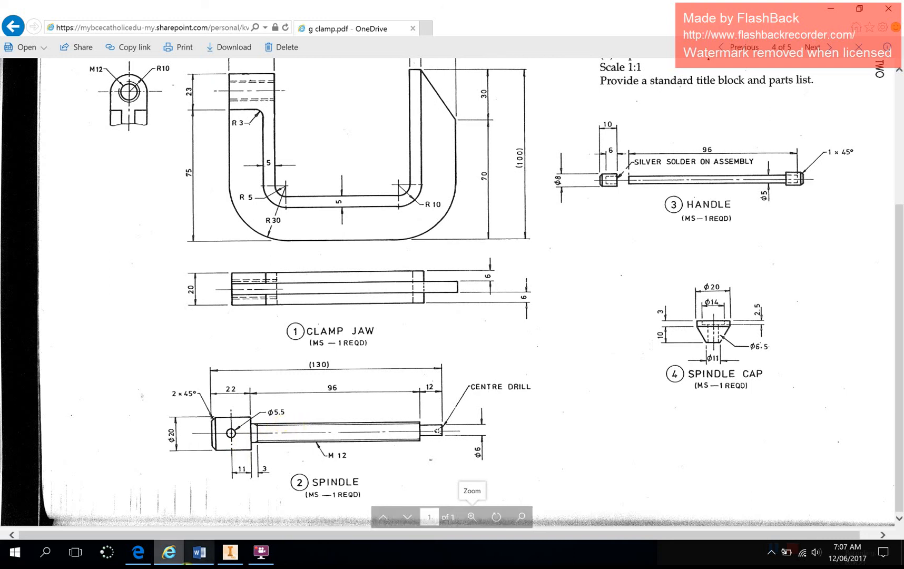
pyautogui.click(229, 551)
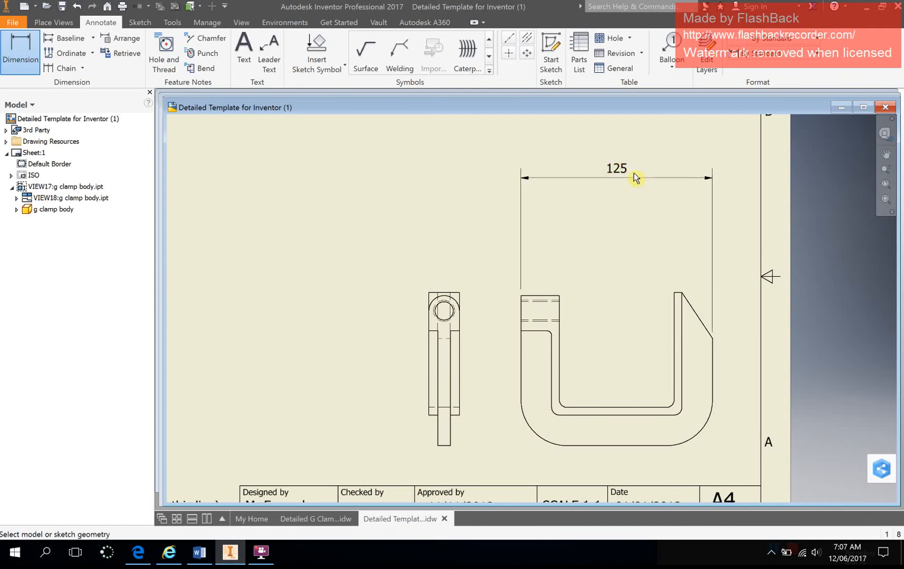
pyautogui.scroll(1, 578, 243)
pyautogui.scroll(-4, 576, 243)
pyautogui.scroll(4, 554, 265)
pyautogui.scroll(-1, 555, 267)
pyautogui.scroll(-3, 555, 267)
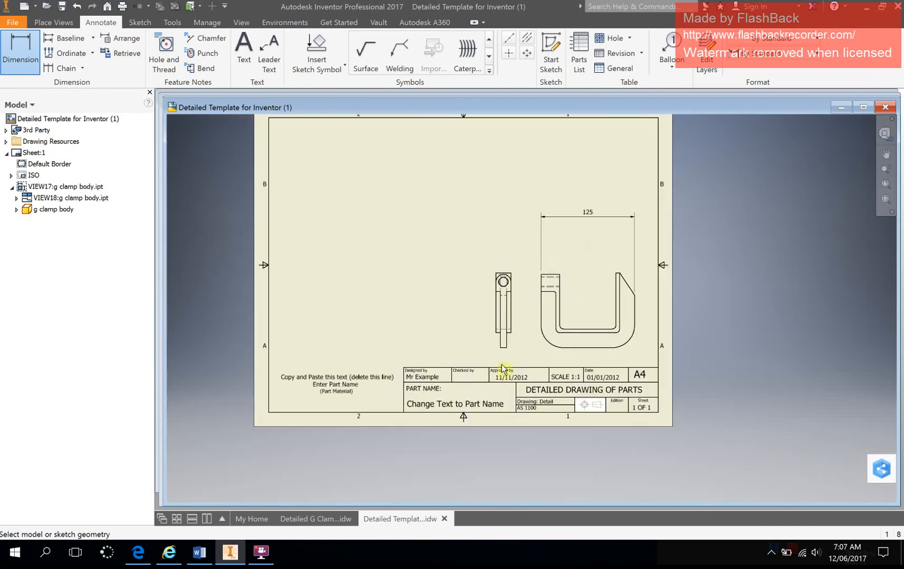
pyautogui.click(582, 211)
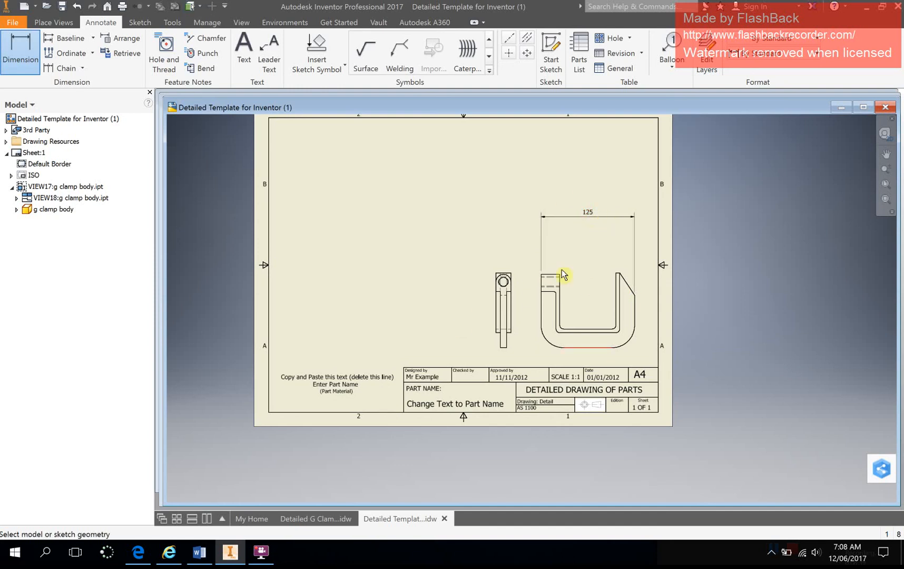
# - Add a hole note to the threaded hole in the clamp body's front view, placing it inside the clamp opening
pyautogui.scroll(-2, 591, 305)
pyautogui.scroll(6, 579, 300)
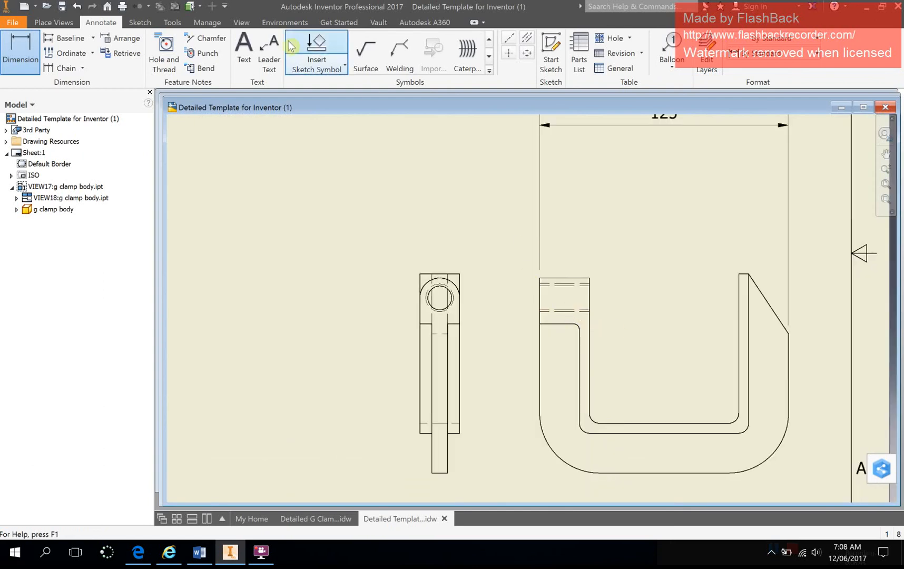
pyautogui.click(166, 56)
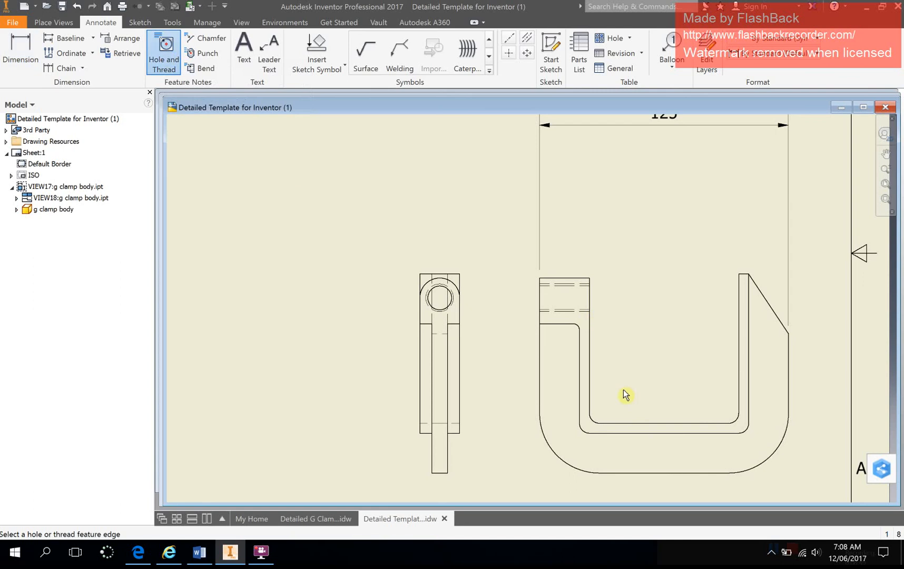
pyautogui.click(582, 311)
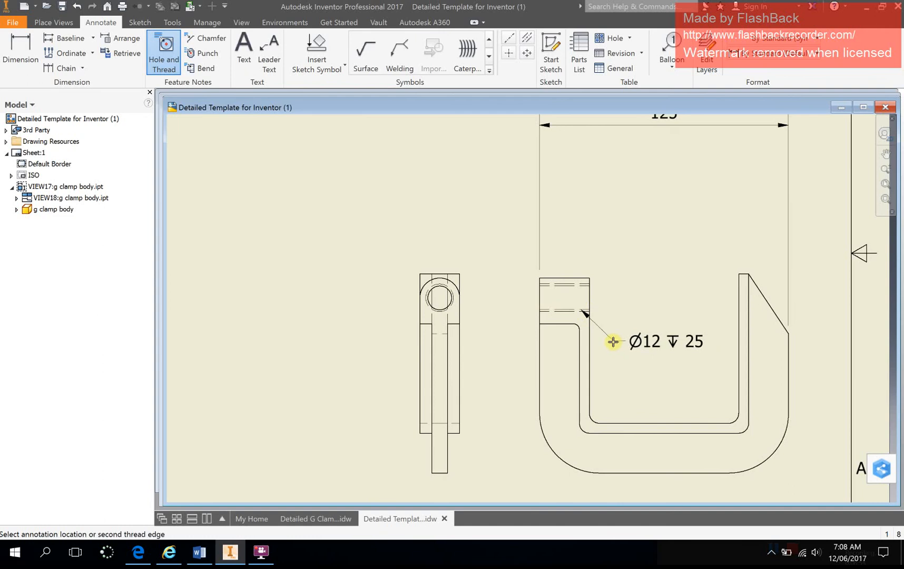
pyautogui.click(613, 342)
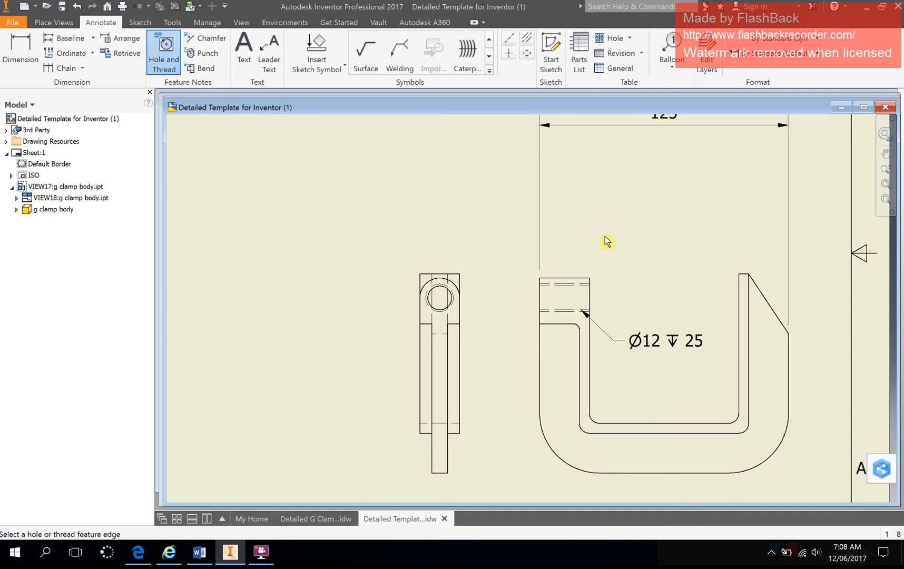
# - Remove the depth symbol and depth value from the hole note, keeping only the diameter
pyautogui.scroll(-5, 619, 233)
pyautogui.scroll(3, 621, 253)
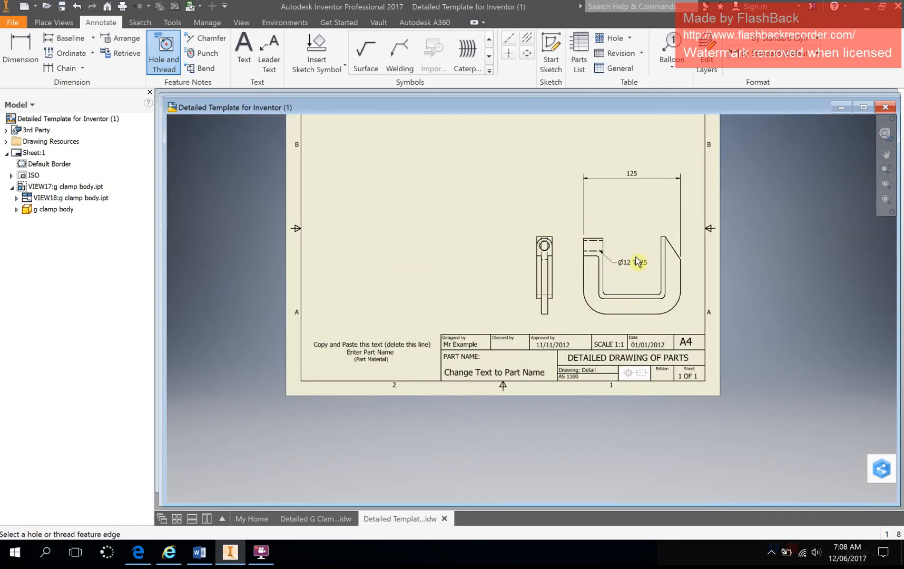
pyautogui.scroll(3, 637, 262)
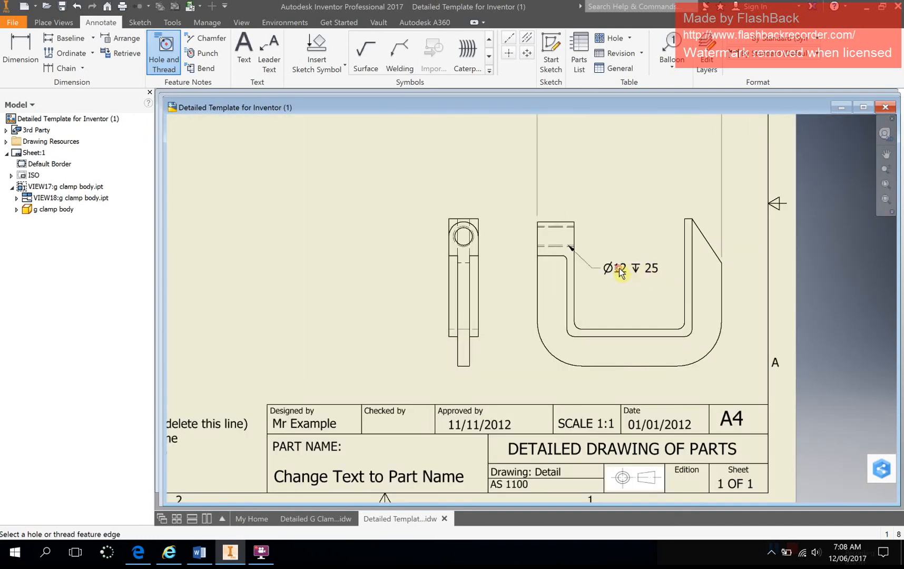
pyautogui.press('Escape')
pyautogui.click(632, 268)
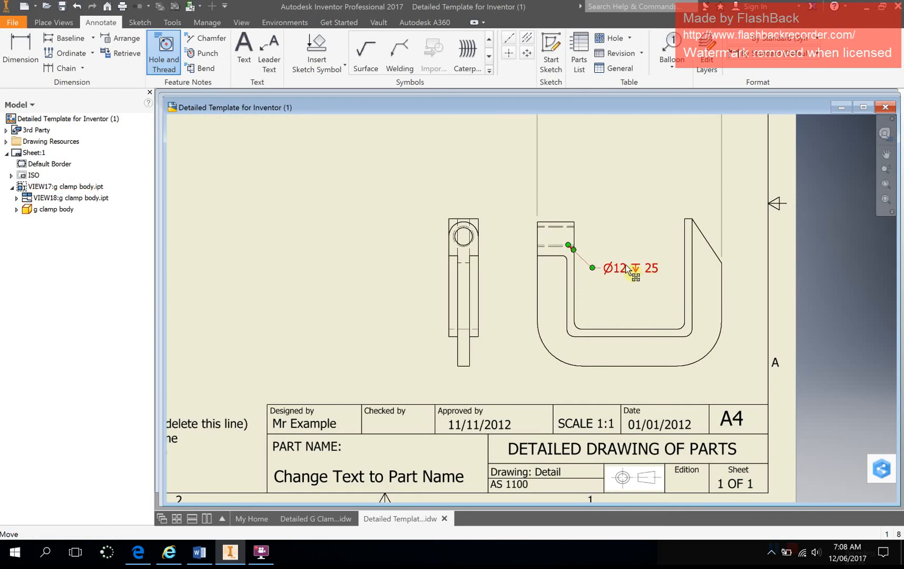
pyautogui.doubleClick(625, 269)
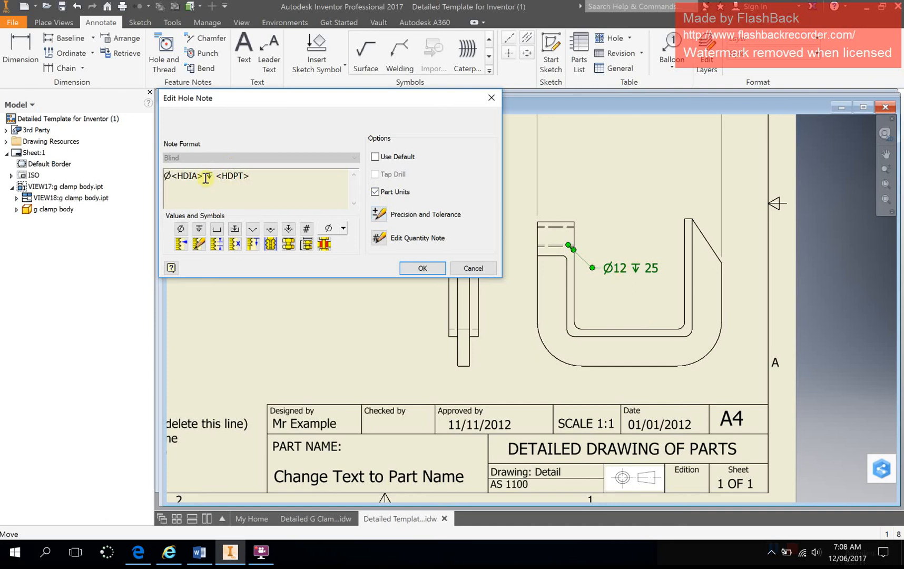
pyautogui.moveTo(206, 175); pyautogui.dragTo(284, 176)
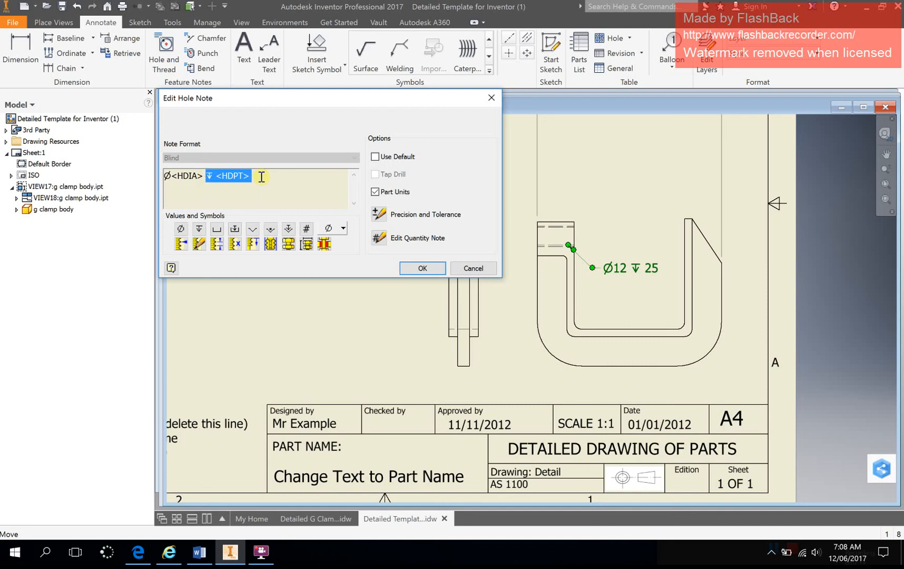
pyautogui.press('Delete')
pyautogui.click(423, 268)
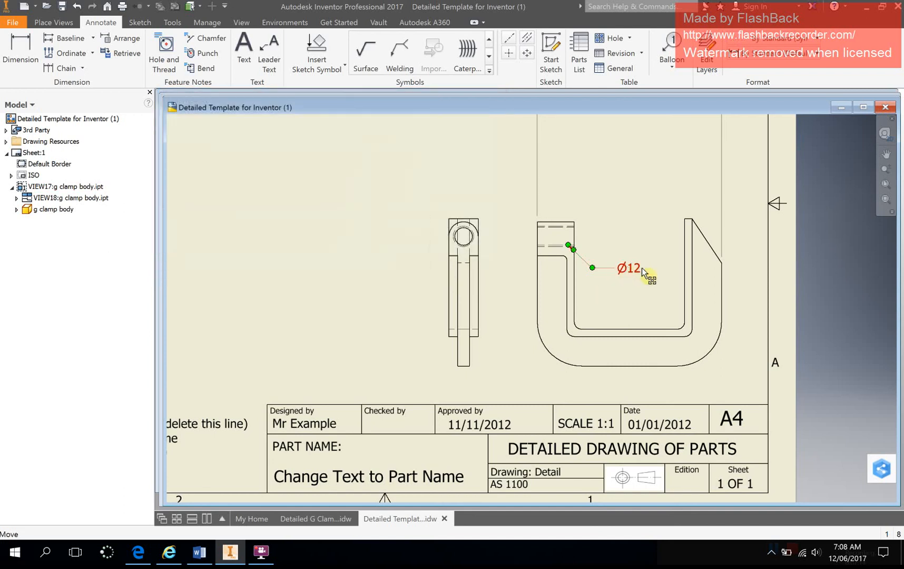
# - Check the thread callout in the Detailed G Clamp Example drawing and change the template's hole note to read M12 x 1.75
pyautogui.click(315, 519)
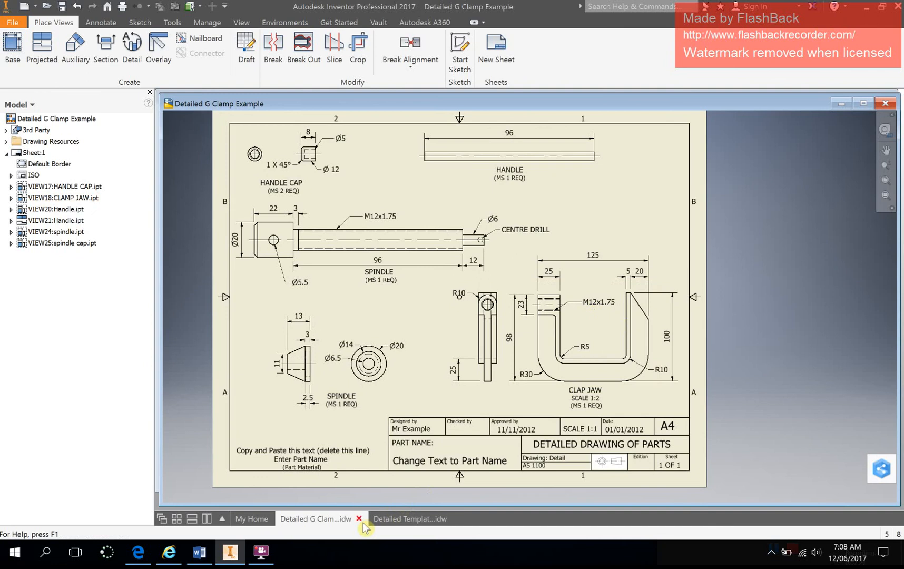
pyautogui.click(416, 521)
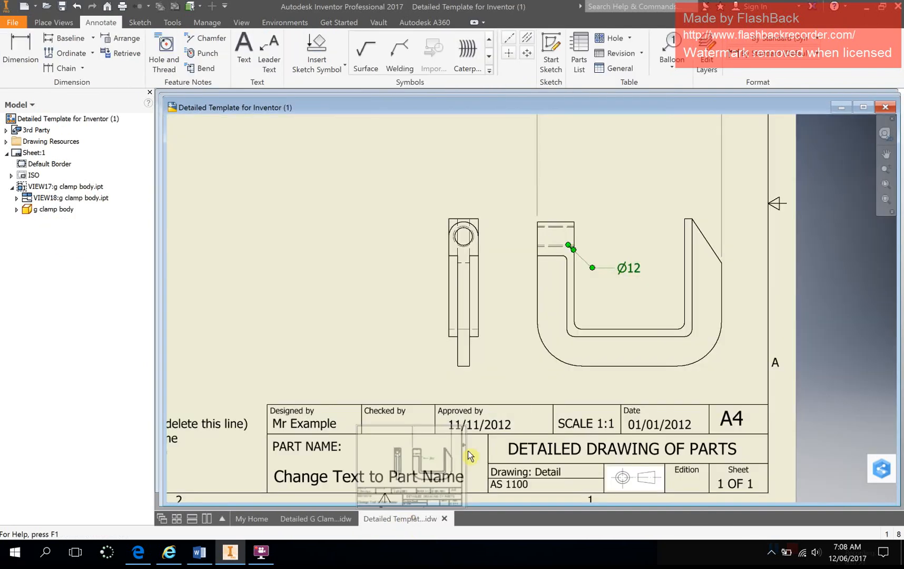
pyautogui.doubleClick(630, 269)
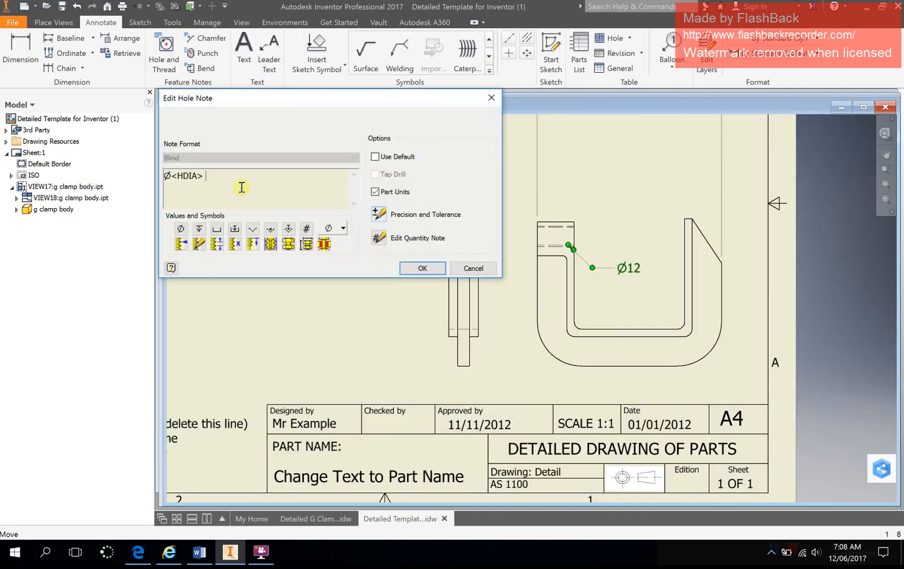
pyautogui.moveTo(170, 175); pyautogui.dragTo(136, 185)
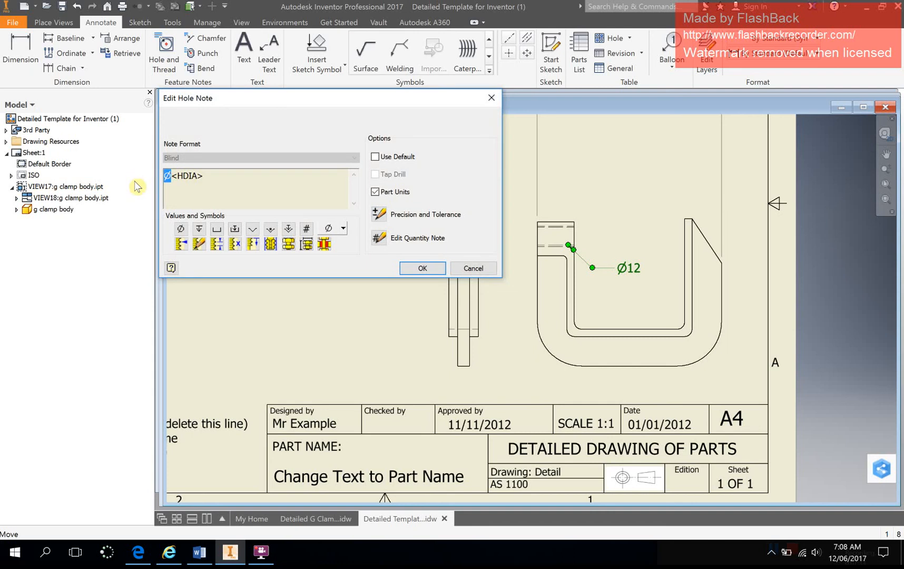
pyautogui.press('Delete')
pyautogui.write('m')
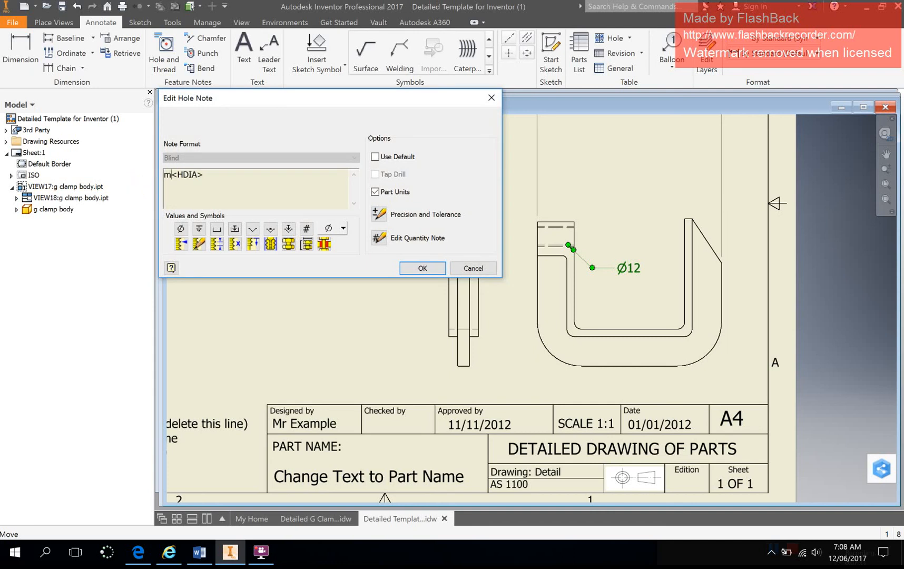
pyautogui.press('BackSpace')
pyautogui.write('M')
pyautogui.click(423, 268)
pyautogui.click(626, 293)
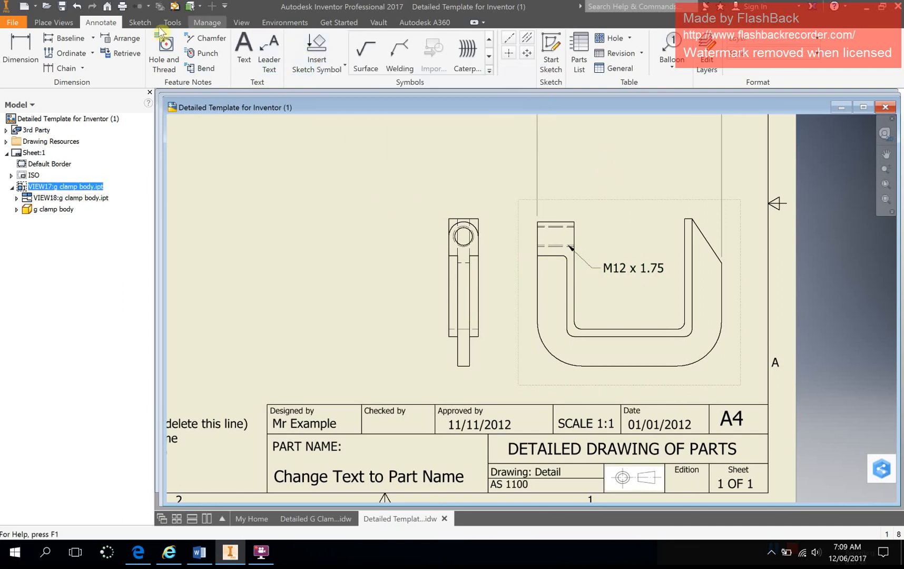
# - Dimension the radius of the innermost lower-right corner in the clamp body's front view, placing the text inside the clamp opening
pyautogui.click(20, 50)
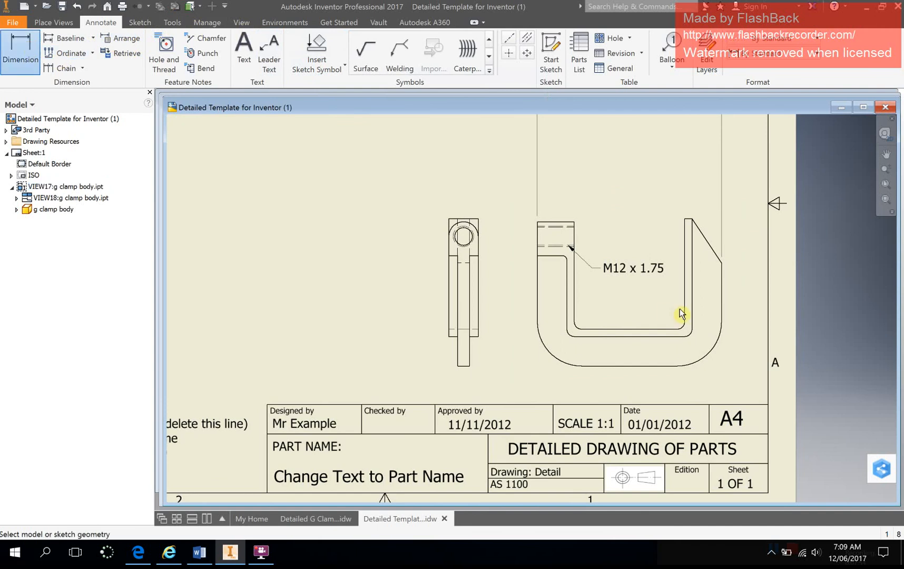
pyautogui.click(683, 328)
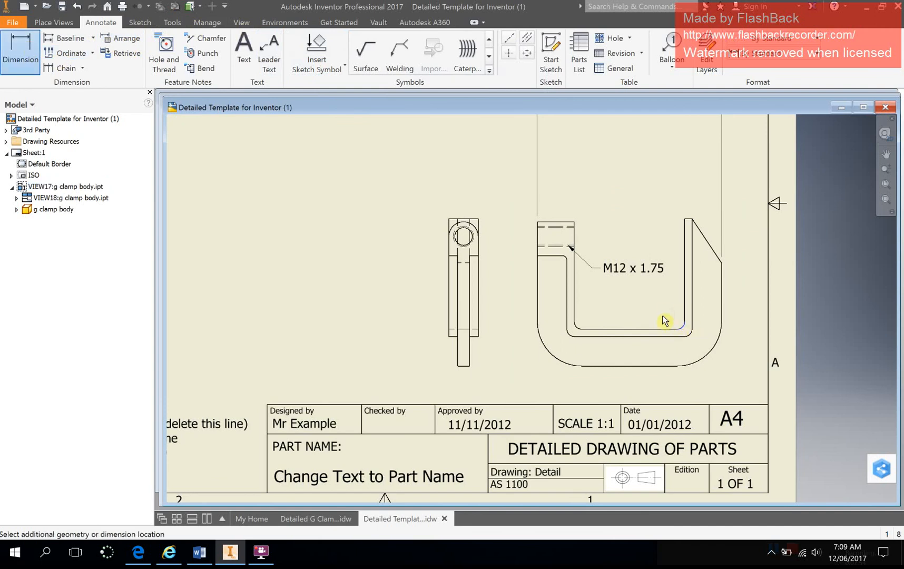
pyautogui.click(23, 48)
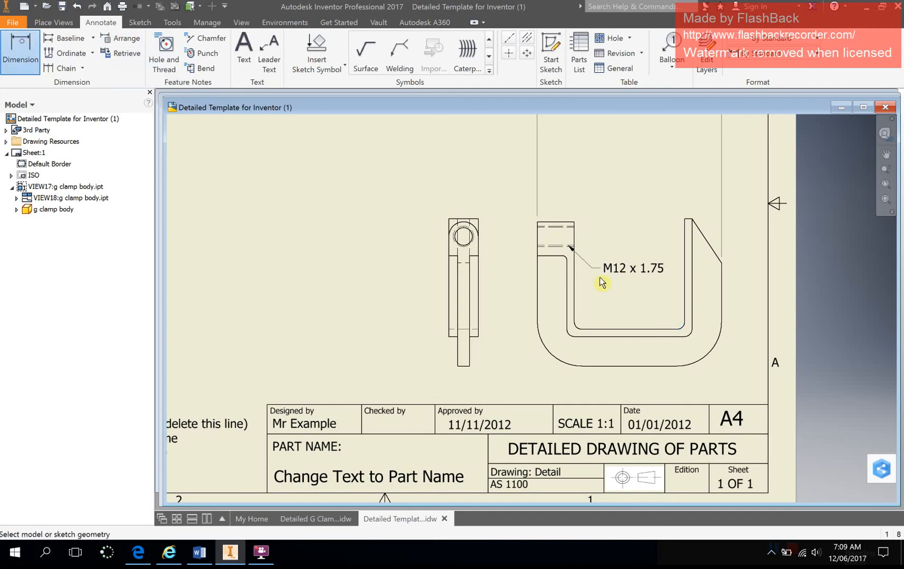
pyautogui.click(683, 328)
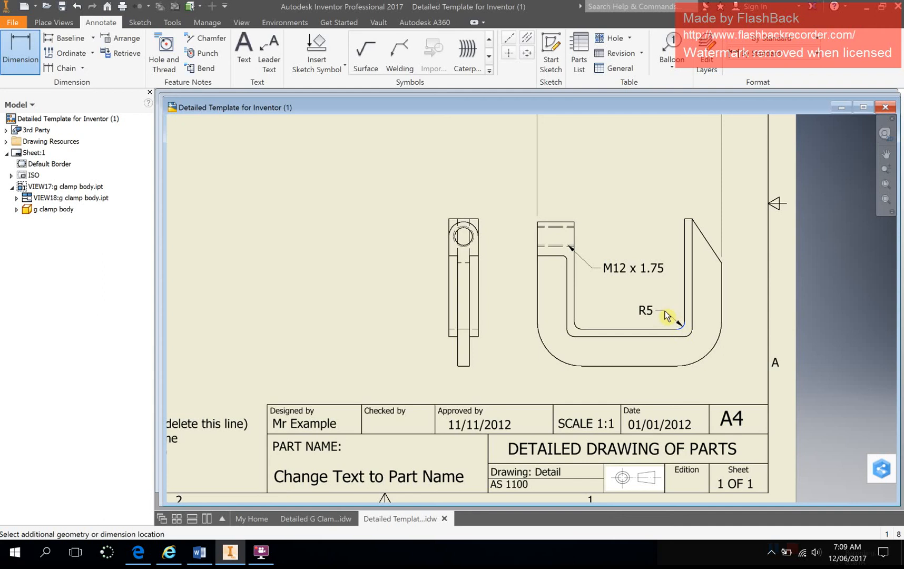
pyautogui.click(660, 314)
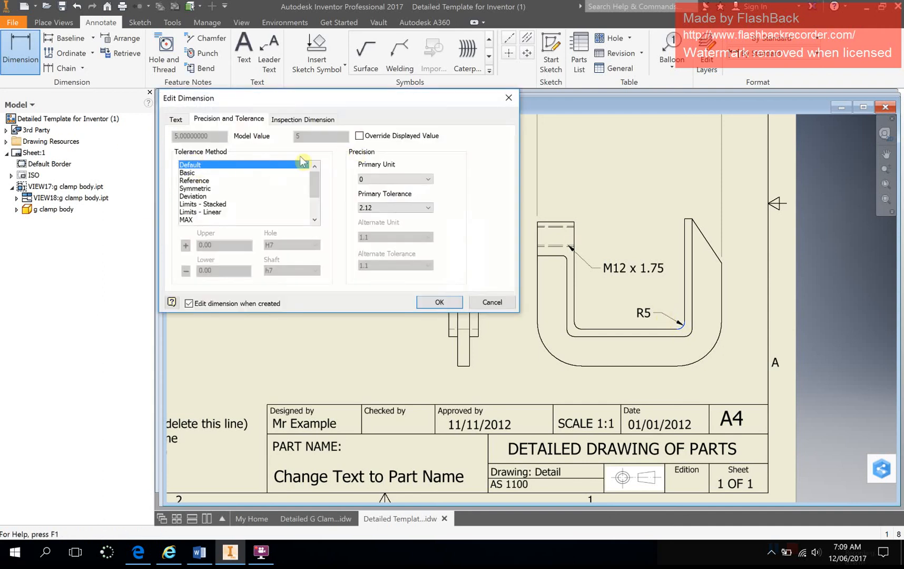
pyautogui.click(437, 303)
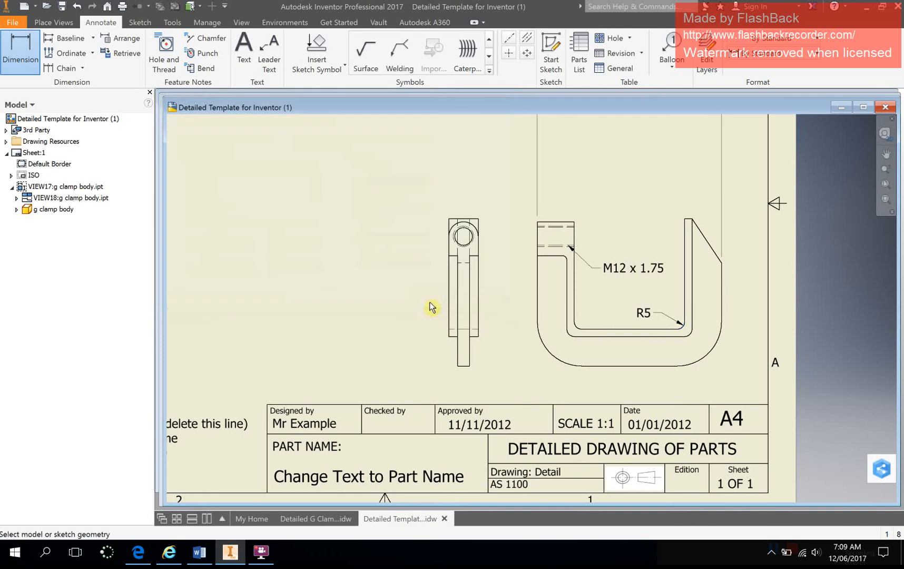
pyautogui.doubleClick(660, 316)
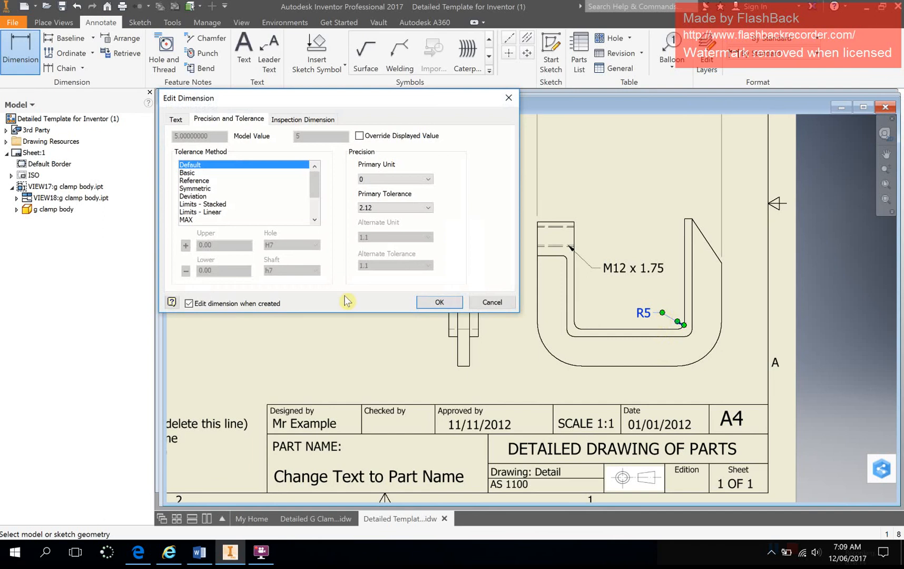
pyautogui.click(491, 303)
pyautogui.doubleClick(661, 316)
pyautogui.click(494, 302)
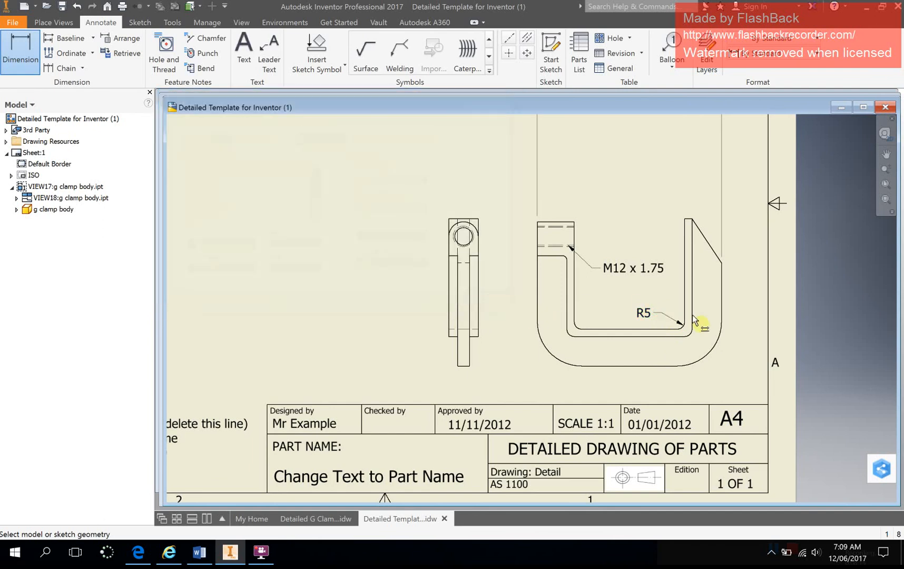
pyautogui.doubleClick(676, 321)
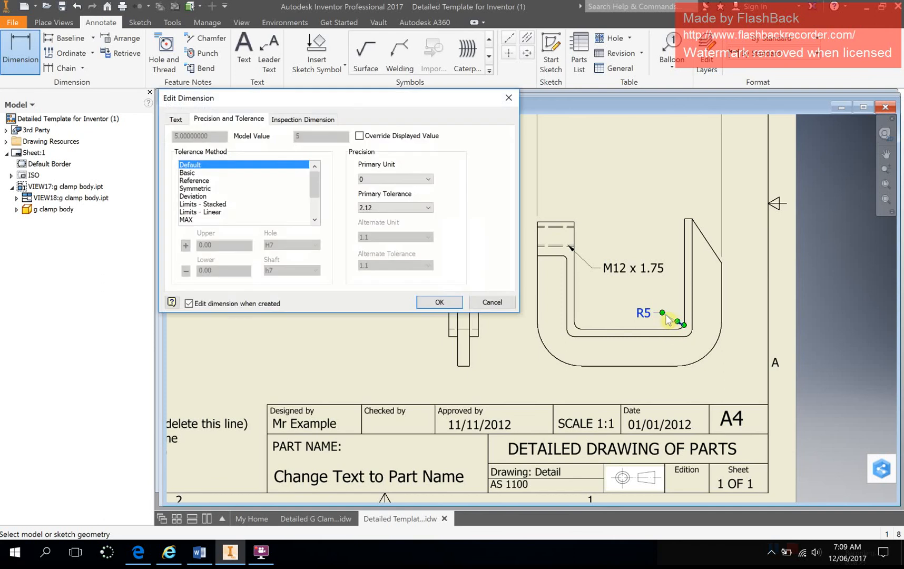
pyautogui.click(492, 303)
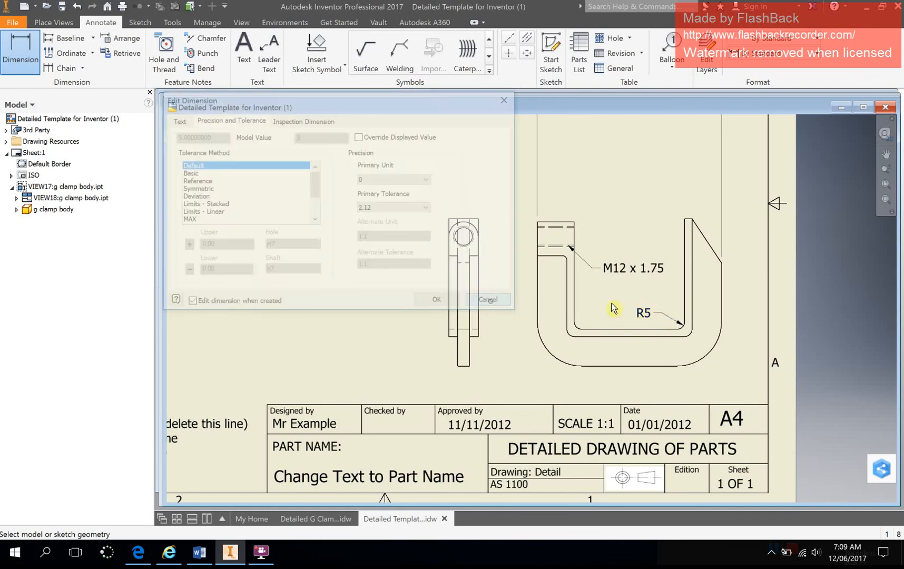
pyautogui.doubleClick(646, 315)
pyautogui.click(503, 302)
pyautogui.doubleClick(640, 315)
pyautogui.click(503, 301)
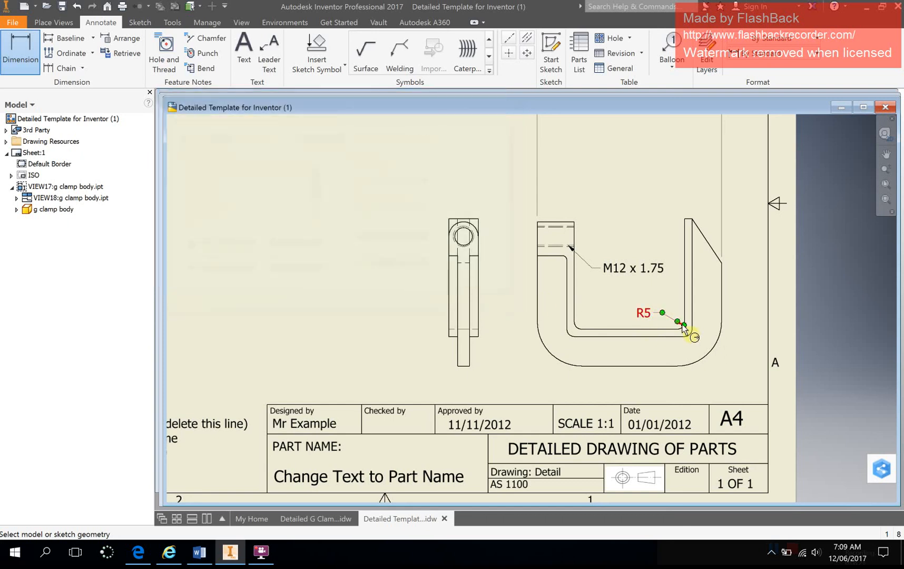
pyautogui.doubleClick(671, 329)
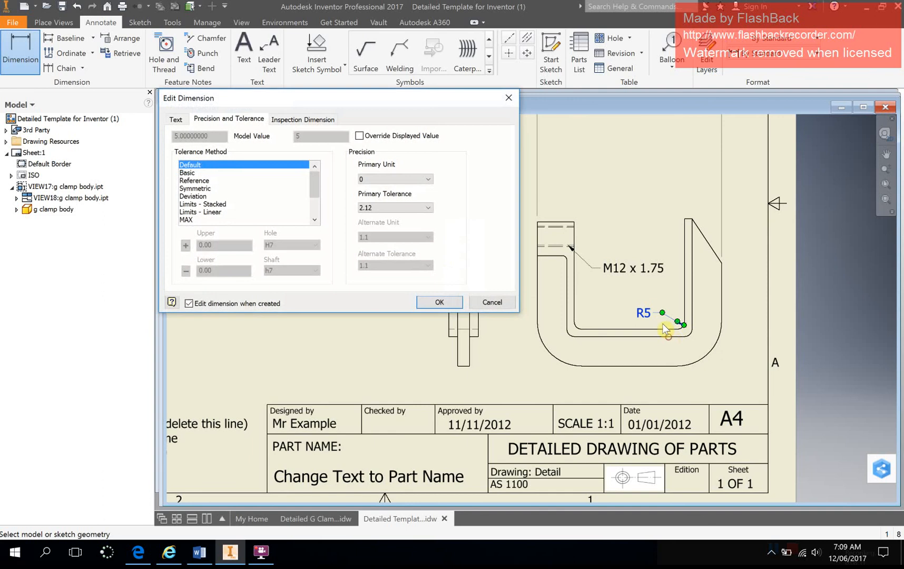
pyautogui.click(491, 301)
pyautogui.press('Escape')
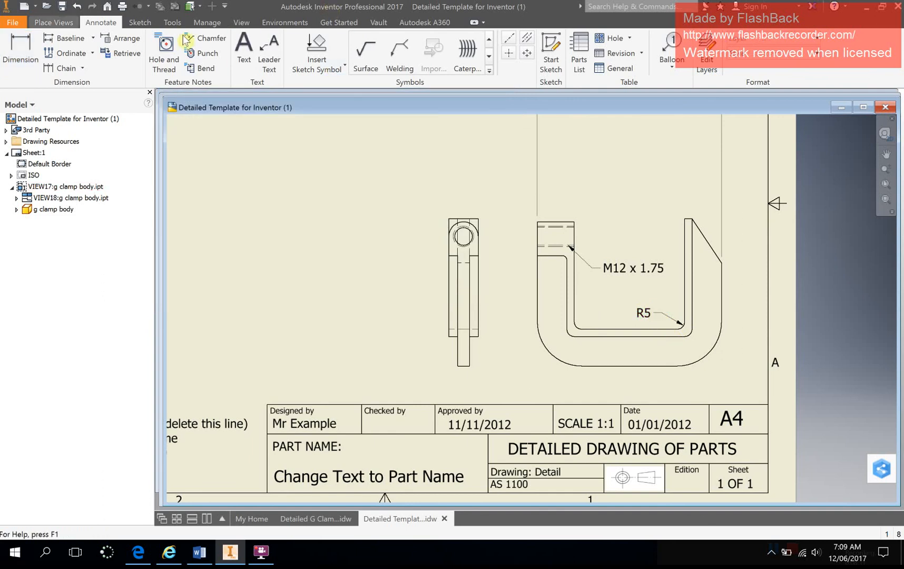
# - Dimension the radius of the innermost lower-left corner in the front view, placing the text below the inner edge
pyautogui.click(20, 50)
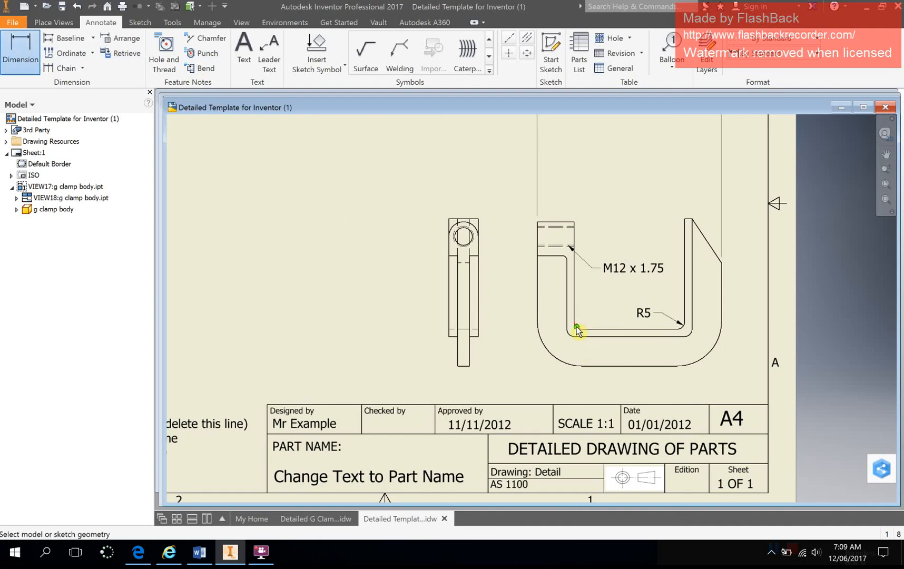
pyautogui.scroll(5, 577, 330)
pyautogui.scroll(-6, 578, 330)
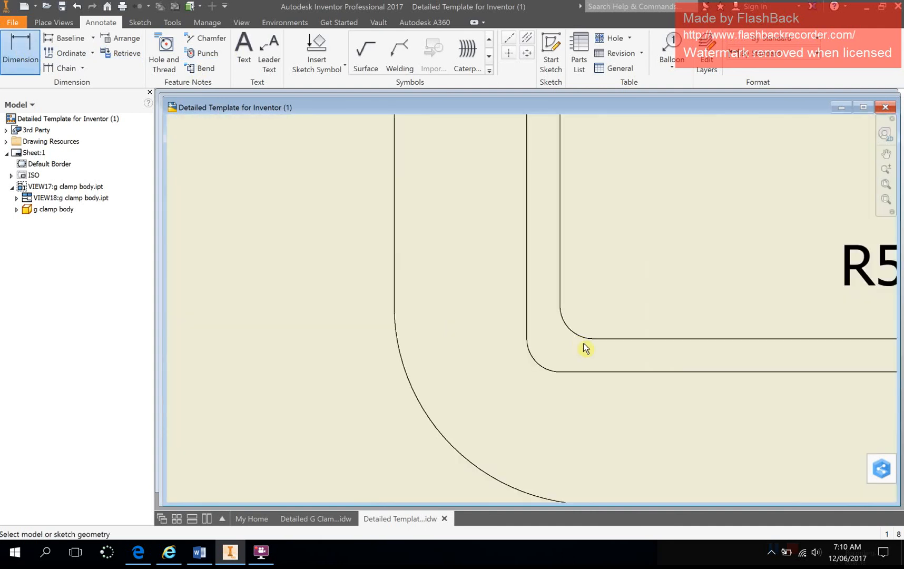
pyautogui.click(581, 345)
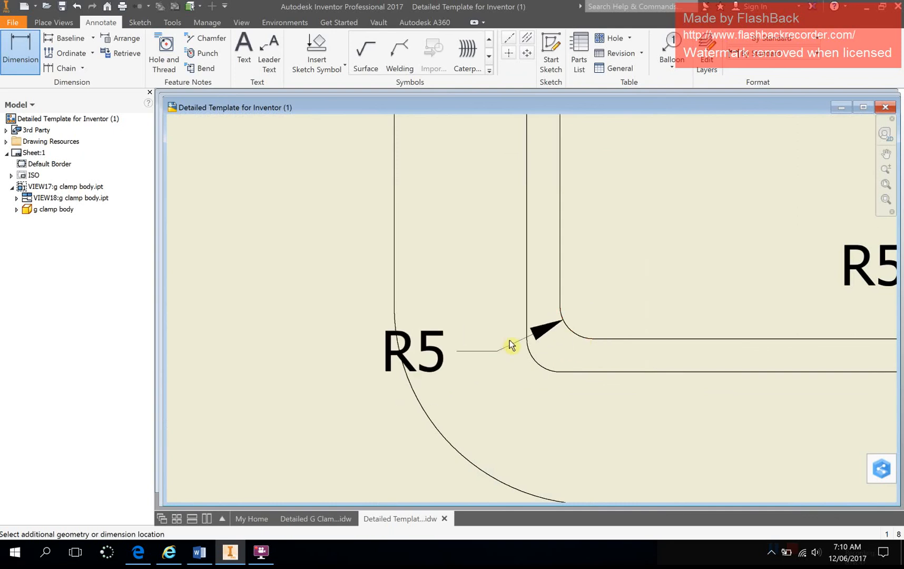
pyautogui.click(662, 433)
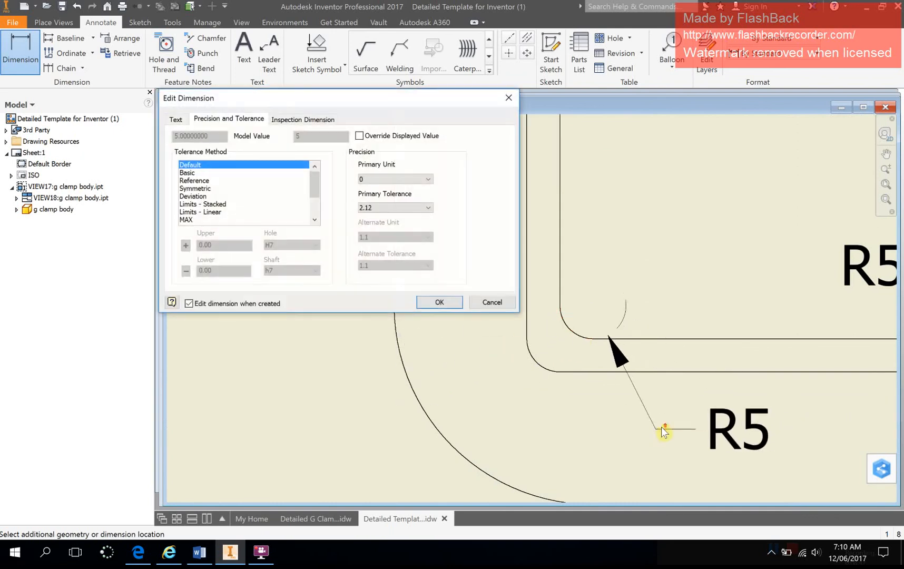
pyautogui.click(440, 301)
pyautogui.scroll(-3, 700, 357)
pyautogui.scroll(8, 702, 355)
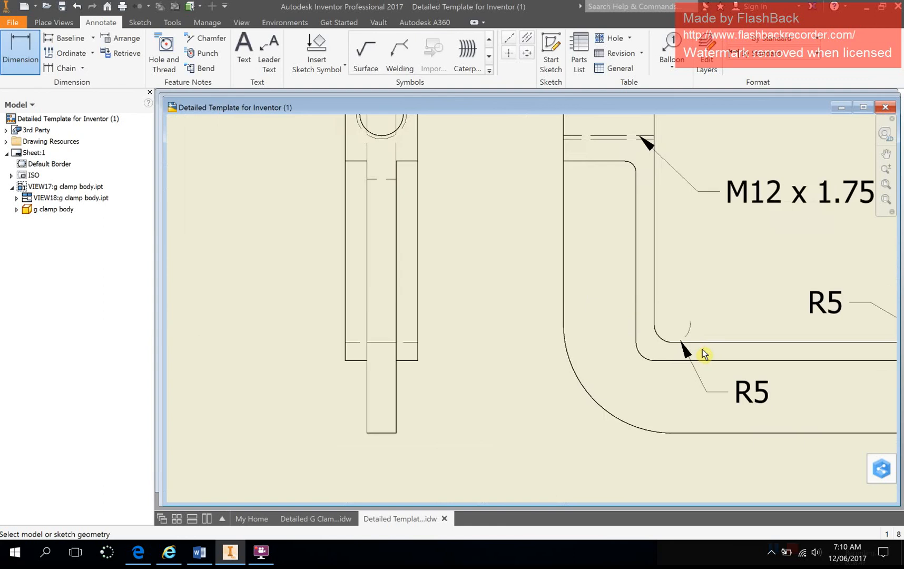
pyautogui.scroll(-5, 627, 338)
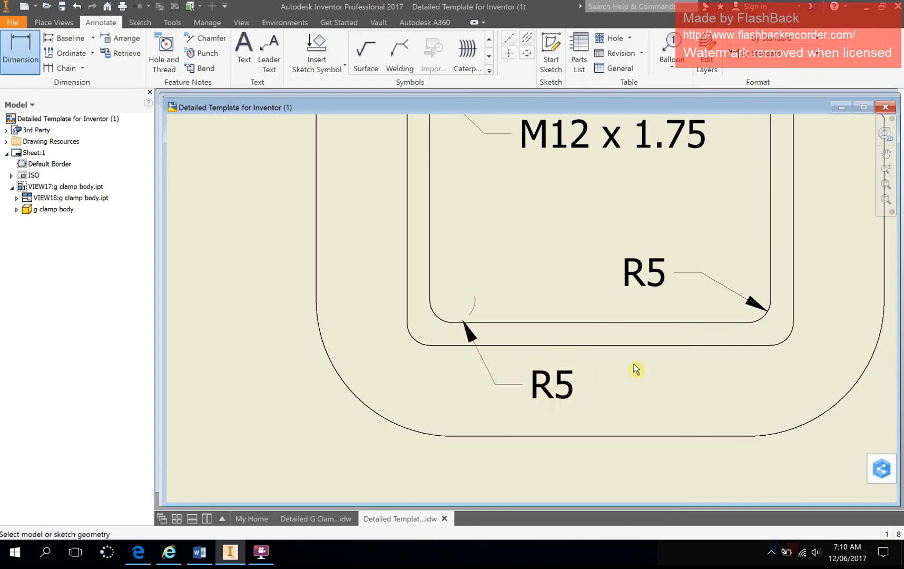
# - Delete the radius dimension on the innermost lower-left corner of the clamp body's front view
pyautogui.scroll(-4, 603, 390)
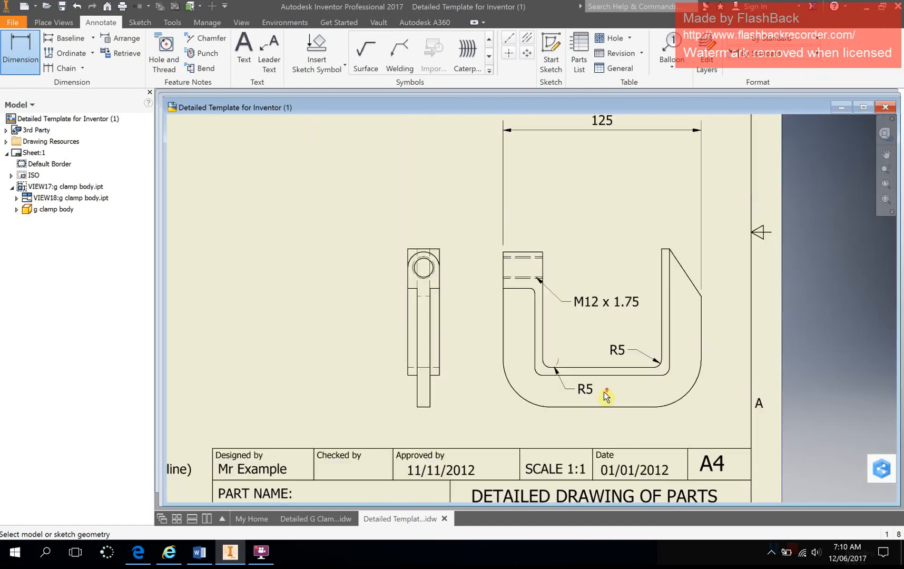
pyautogui.scroll(2, 603, 392)
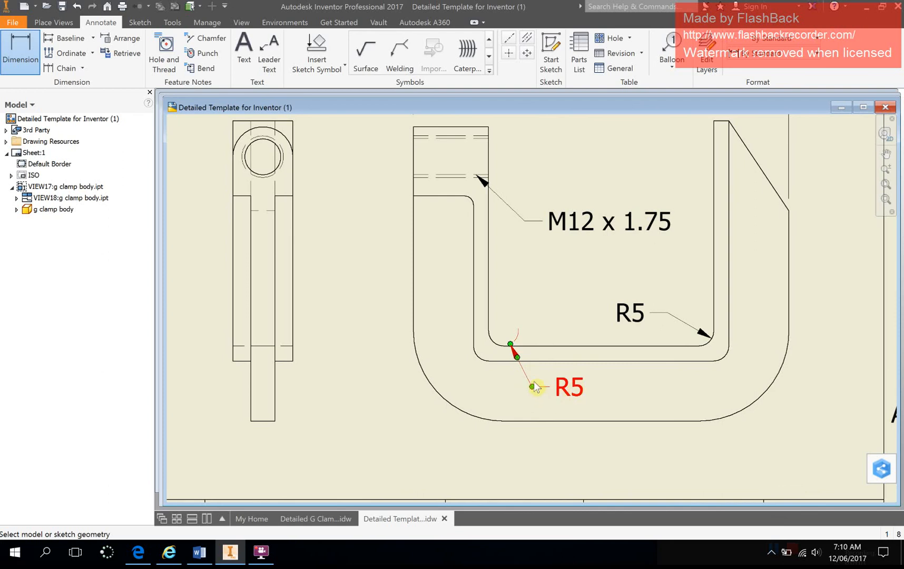
pyautogui.doubleClick(535, 385)
pyautogui.click(487, 301)
pyautogui.press('Escape')
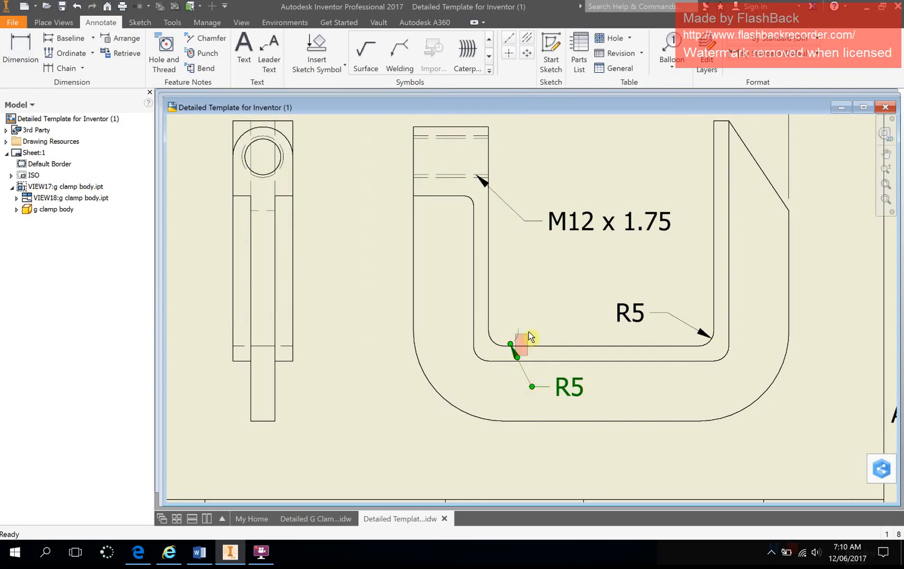
pyautogui.rightClick(545, 391)
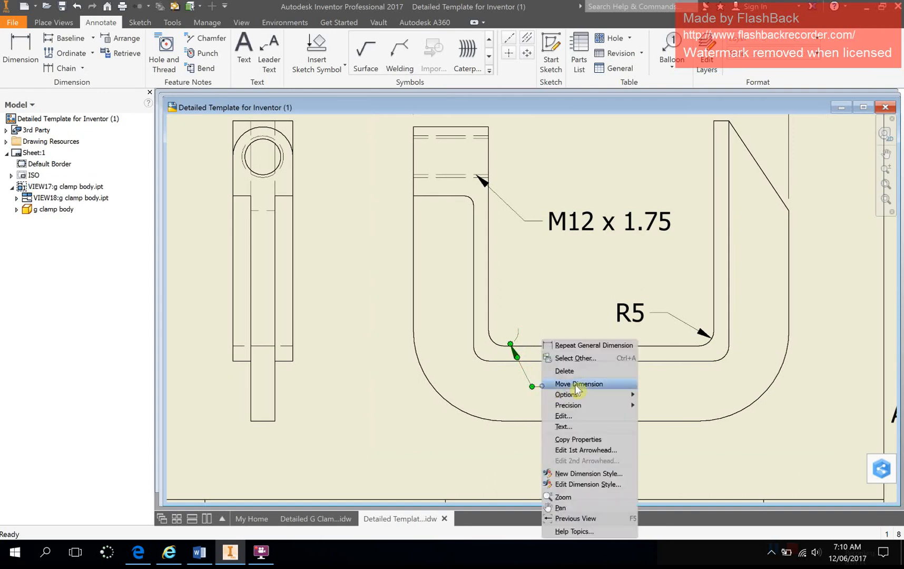
pyautogui.click(561, 371)
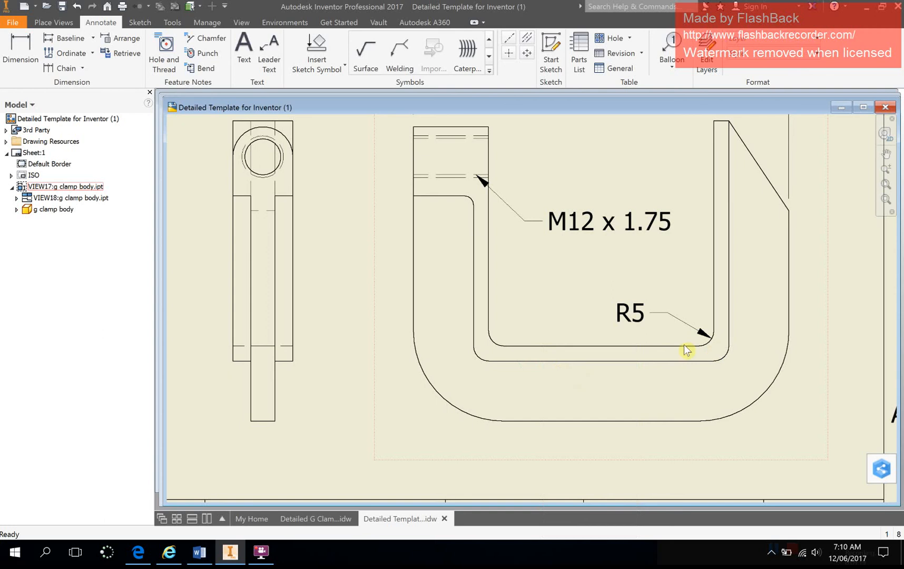
# - Add a horizontal centreline through the middle of the M12 threaded hole in the clamp body's front view
pyautogui.scroll(-4, 546, 279)
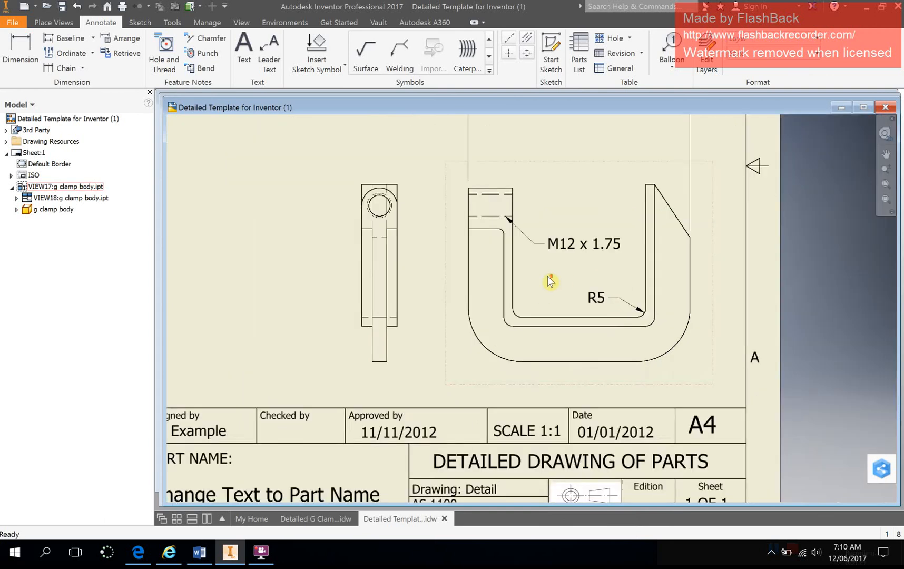
pyautogui.scroll(3, 528, 302)
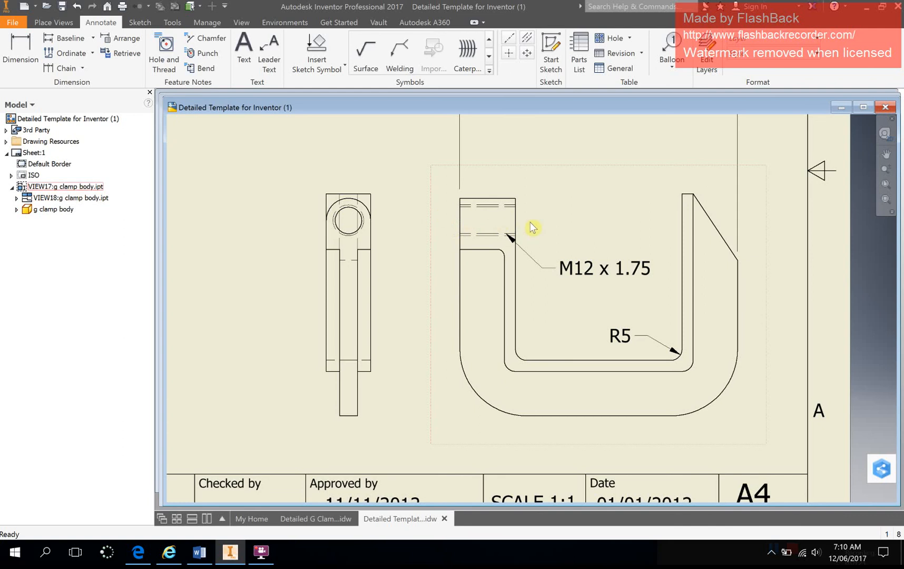
pyautogui.click(508, 39)
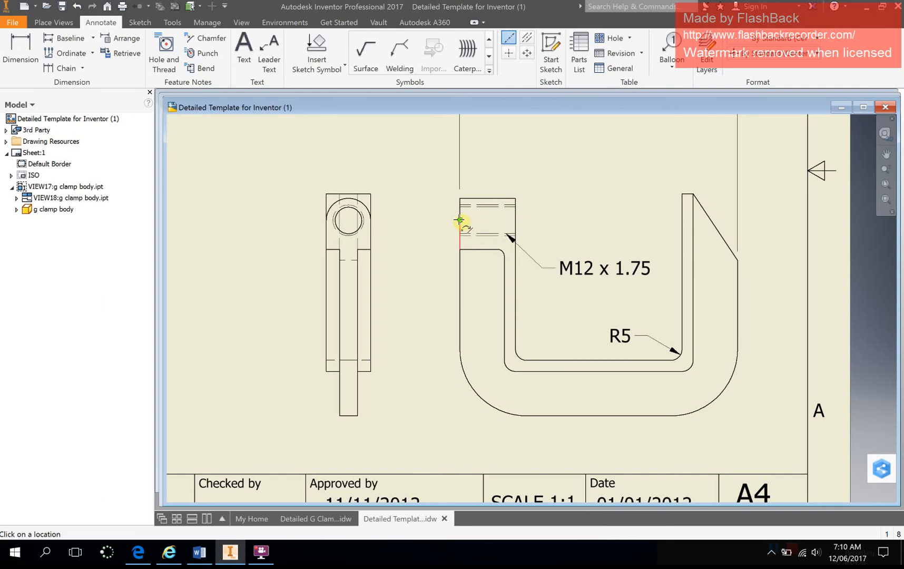
pyautogui.scroll(-5, 460, 224)
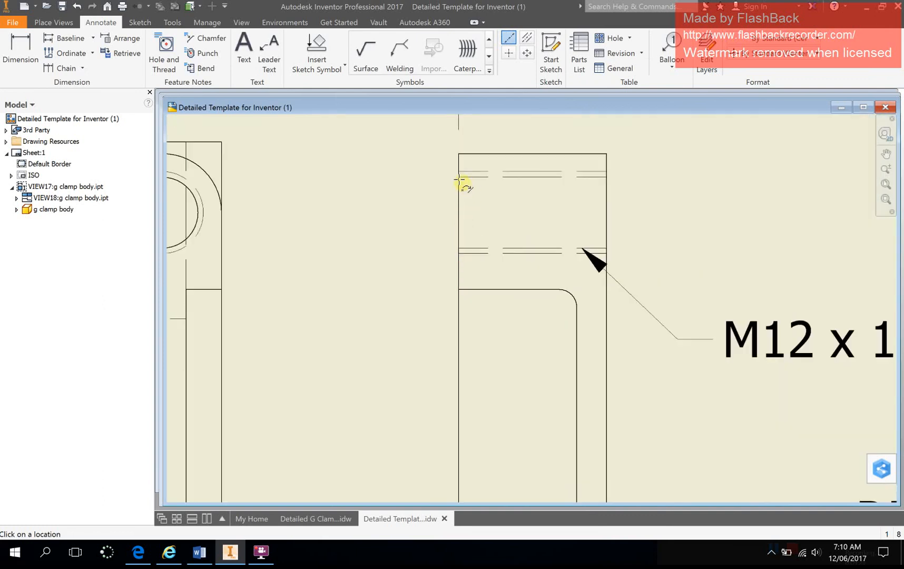
pyautogui.click(459, 212)
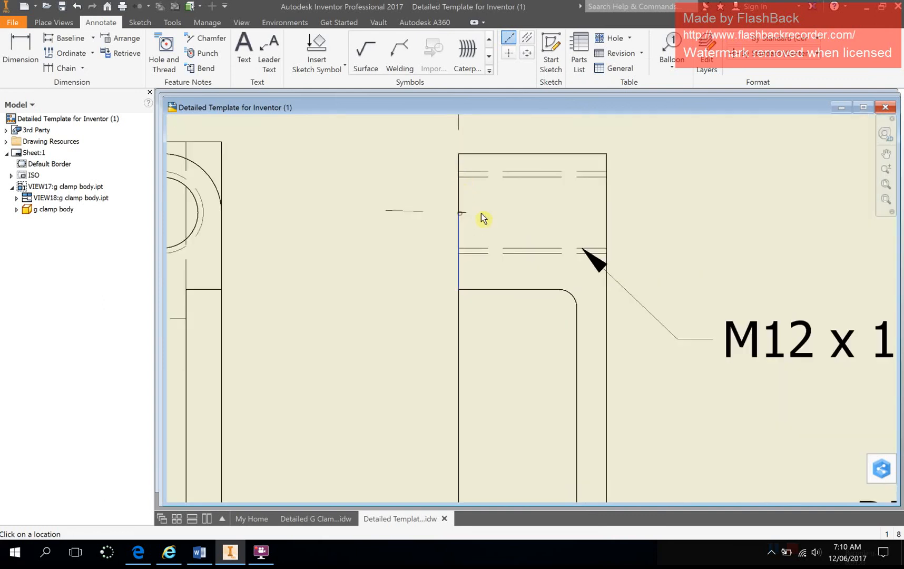
pyautogui.click(606, 213)
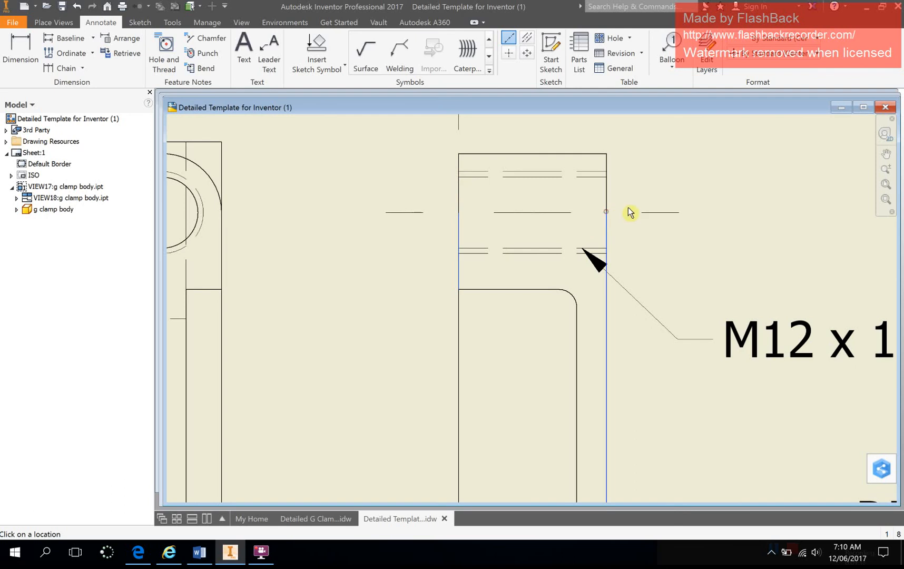
pyautogui.scroll(5, 628, 242)
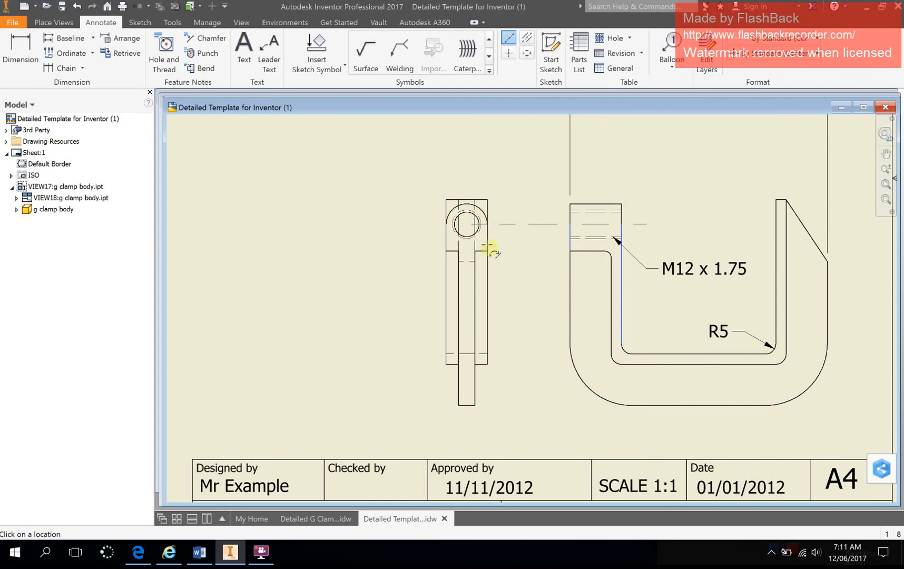
pyautogui.scroll(3, 526, 253)
pyautogui.scroll(-2, 488, 234)
pyautogui.rightClick(497, 208)
pyautogui.click(540, 207)
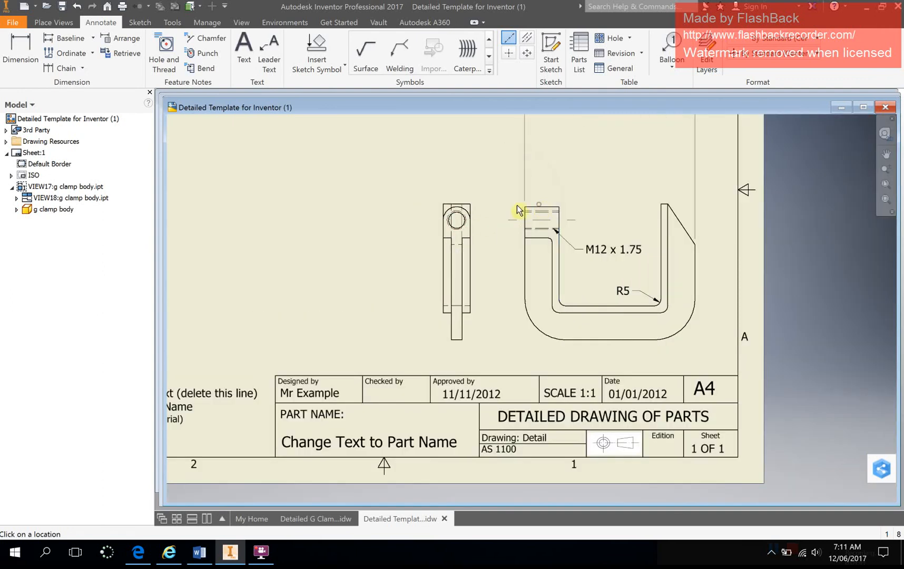
# - Add a centre mark to the threaded hole in the clamp body's side view
pyautogui.scroll(3, 495, 232)
pyautogui.scroll(-4, 490, 206)
pyautogui.scroll(-3, 474, 193)
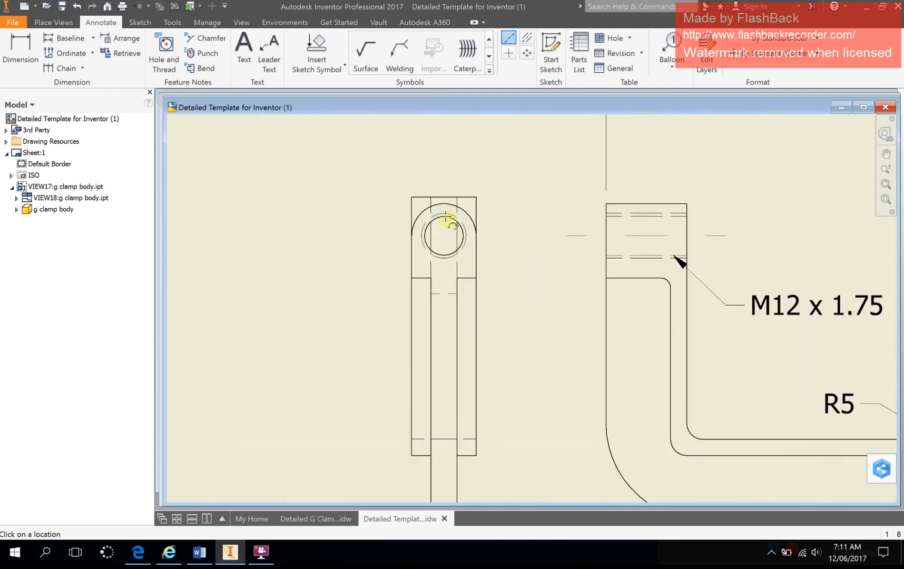
pyautogui.click(509, 53)
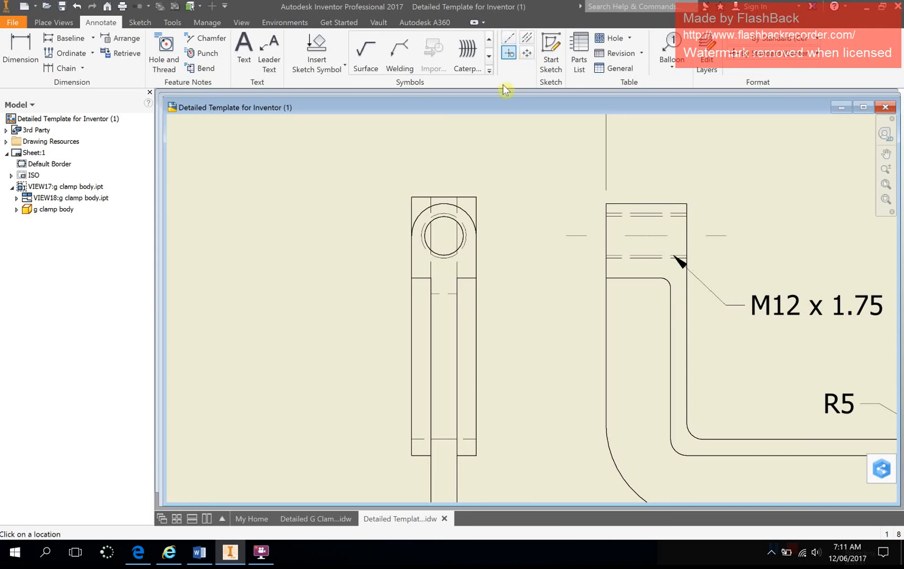
pyautogui.click(445, 239)
pyautogui.scroll(4, 481, 260)
pyautogui.scroll(-3, 468, 246)
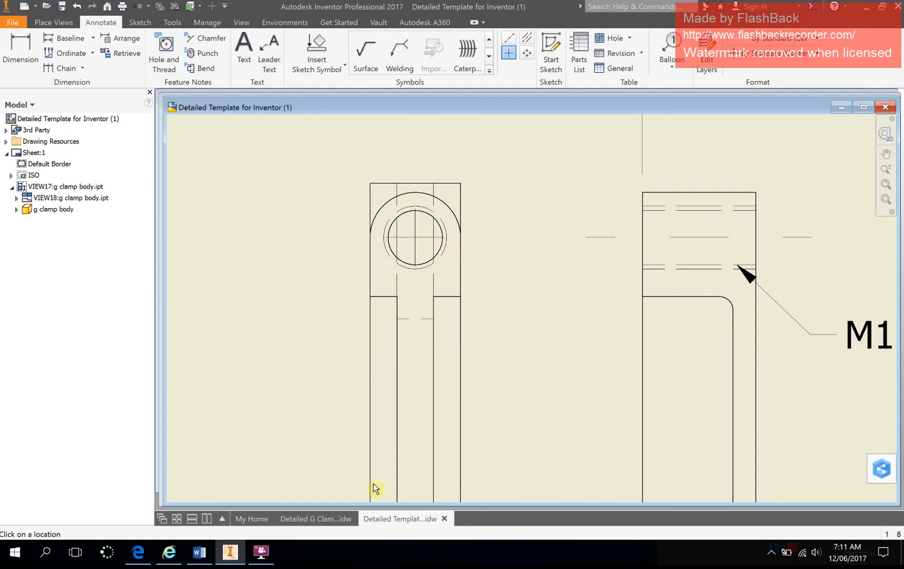
# - Check the clamp body's annotations in the Detailed G Clamp Example drawing and return to the template drawing
pyautogui.click(315, 519)
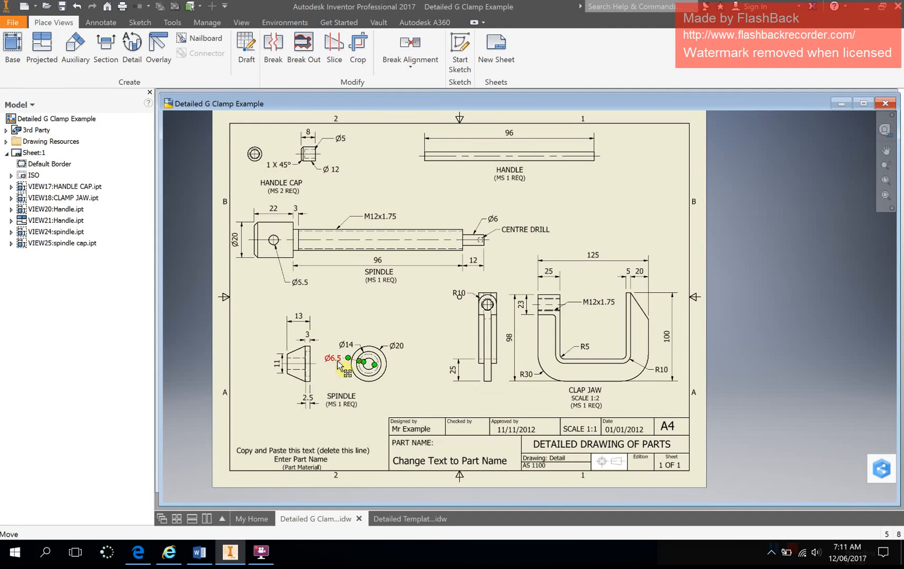
pyautogui.click(388, 520)
pyautogui.scroll(-5, 769, 300)
pyautogui.scroll(6, 785, 294)
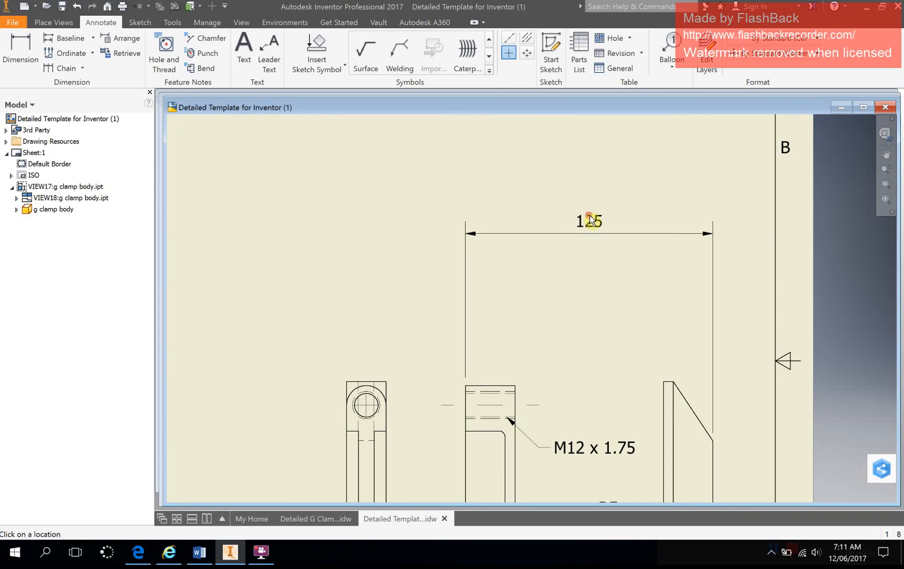
# - Try a primary unit precision of 2.12 on the clamp body's overall width dimension, restoring it to 0
pyautogui.scroll(2, 590, 221)
pyautogui.click(592, 231)
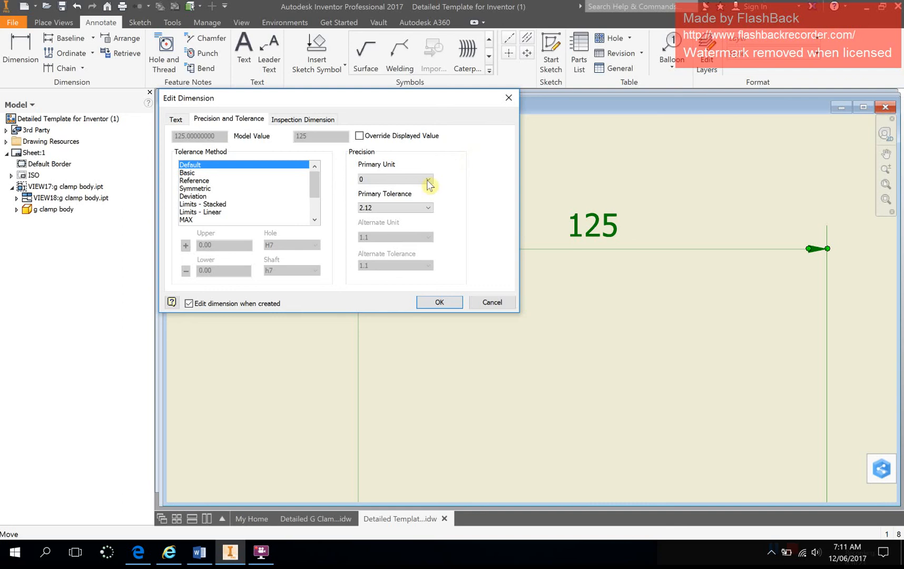
pyautogui.click(388, 179)
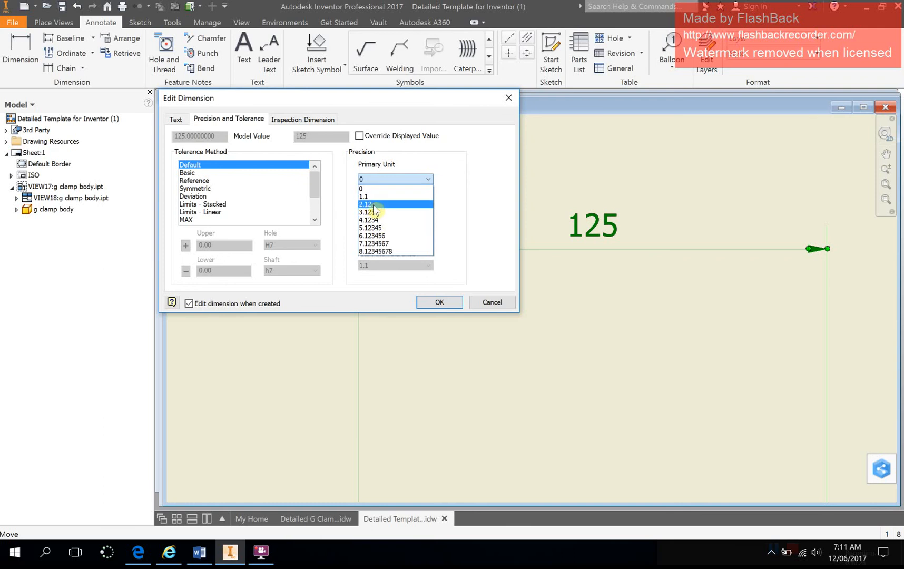
pyautogui.click(378, 205)
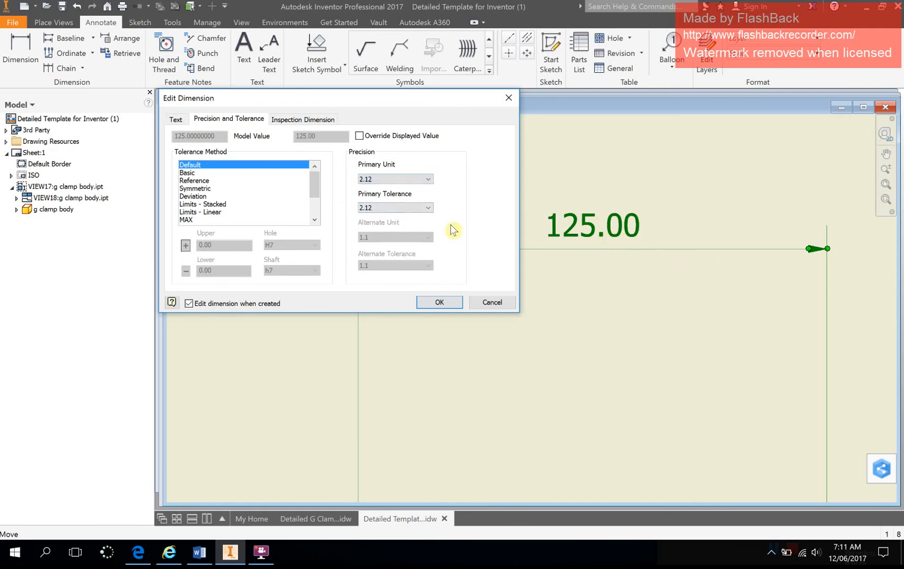
pyautogui.click(416, 179)
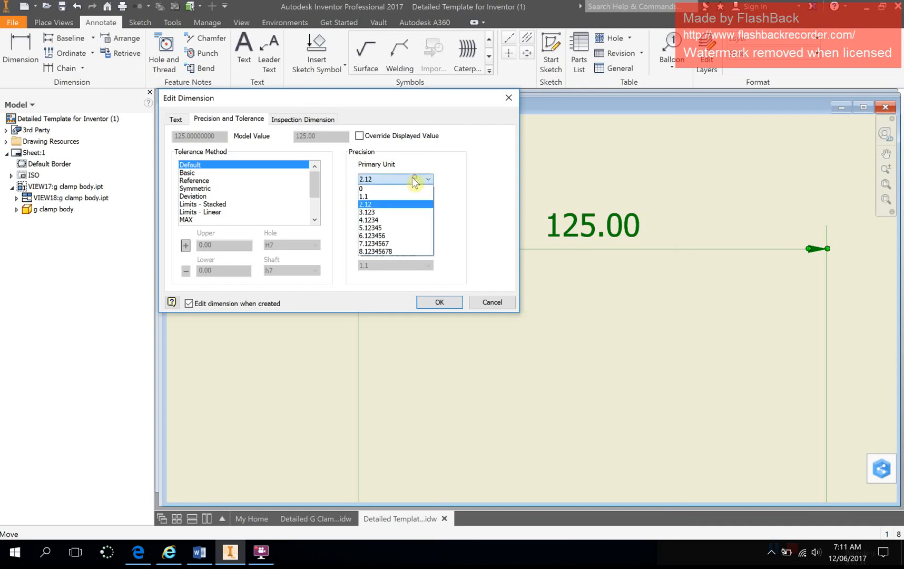
pyautogui.click(369, 191)
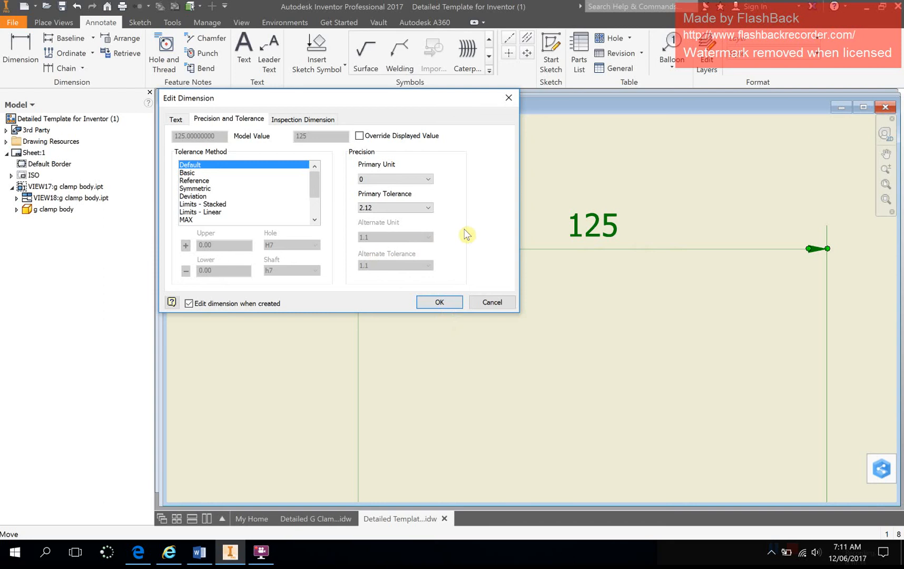
pyautogui.click(437, 304)
# - Move the clamp body's views slightly up the sheet to leave more room above the title block
pyautogui.scroll(-5, 555, 307)
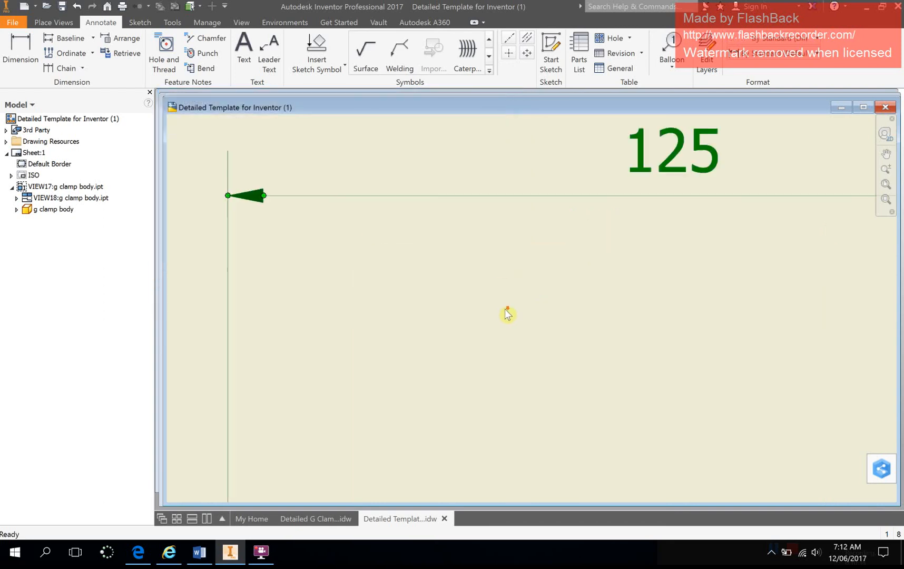
pyautogui.scroll(-6, 532, 379)
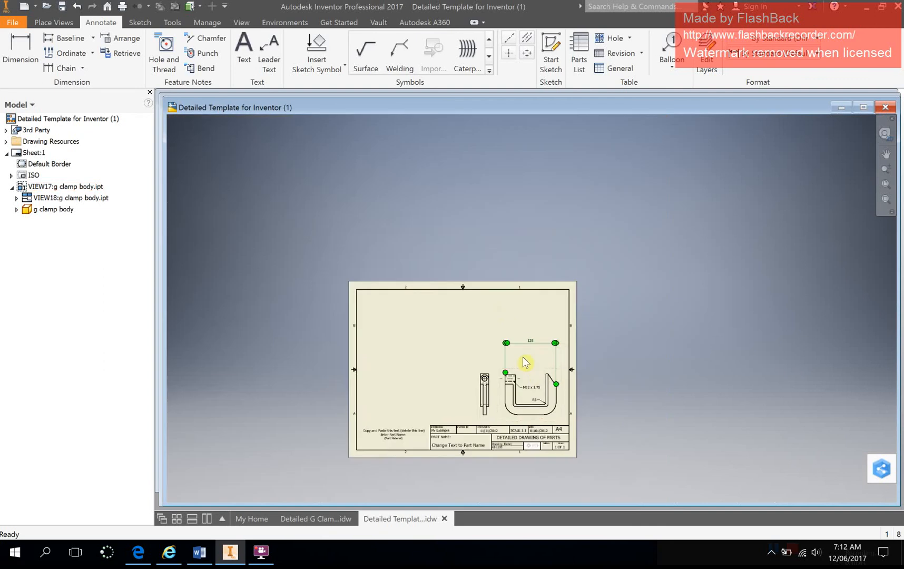
pyautogui.scroll(4, 528, 362)
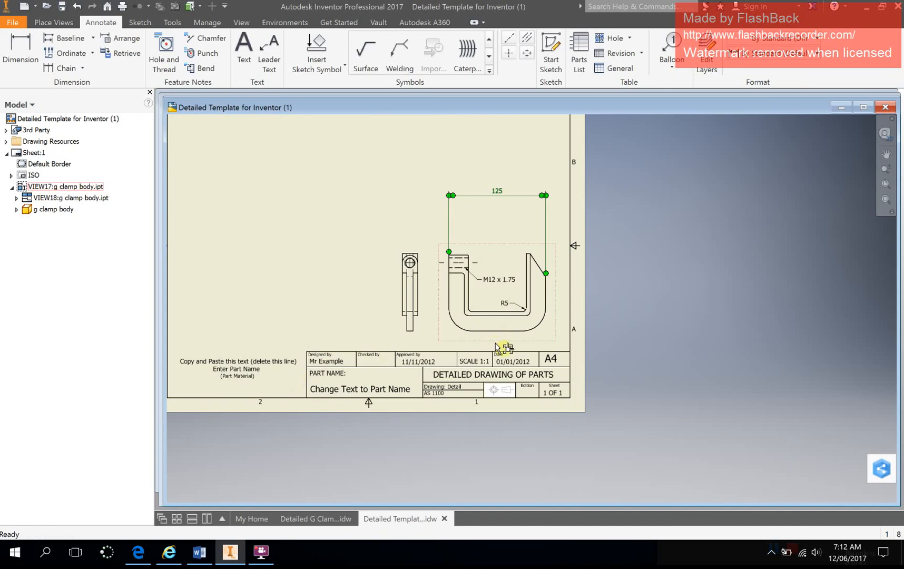
pyautogui.moveTo(493, 342); pyautogui.dragTo(494, 325)
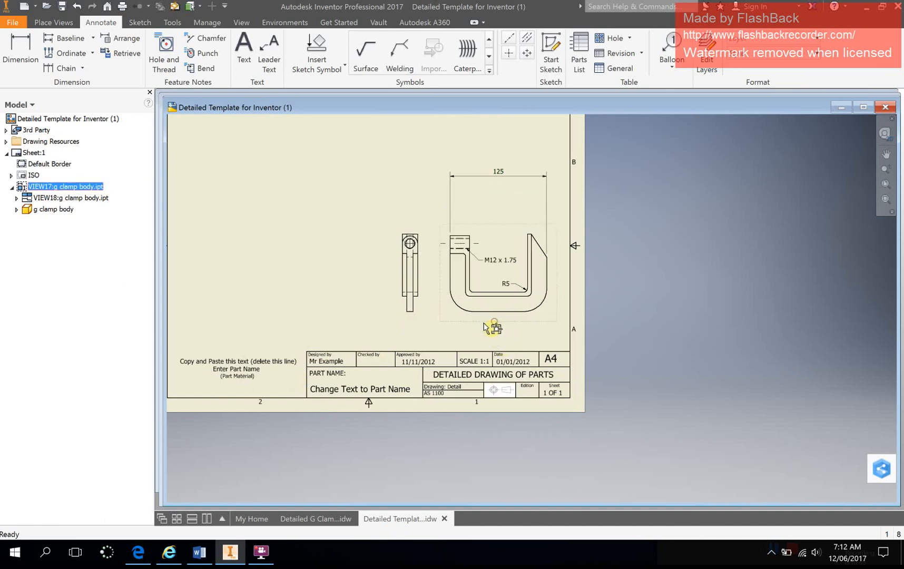
# - Copy the placeholder part name and material note and paste a copy below the clamp body views
pyautogui.click(381, 327)
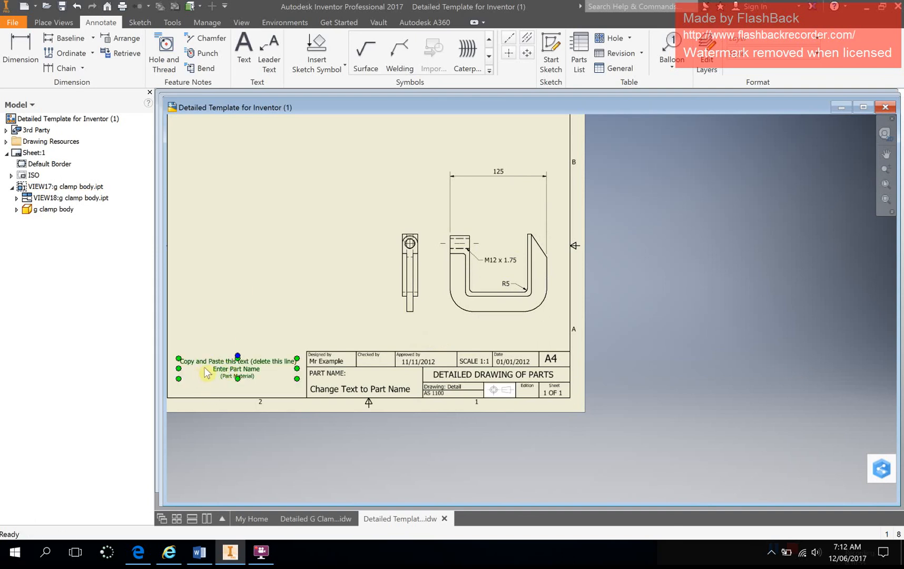
pyautogui.scroll(3, 213, 375)
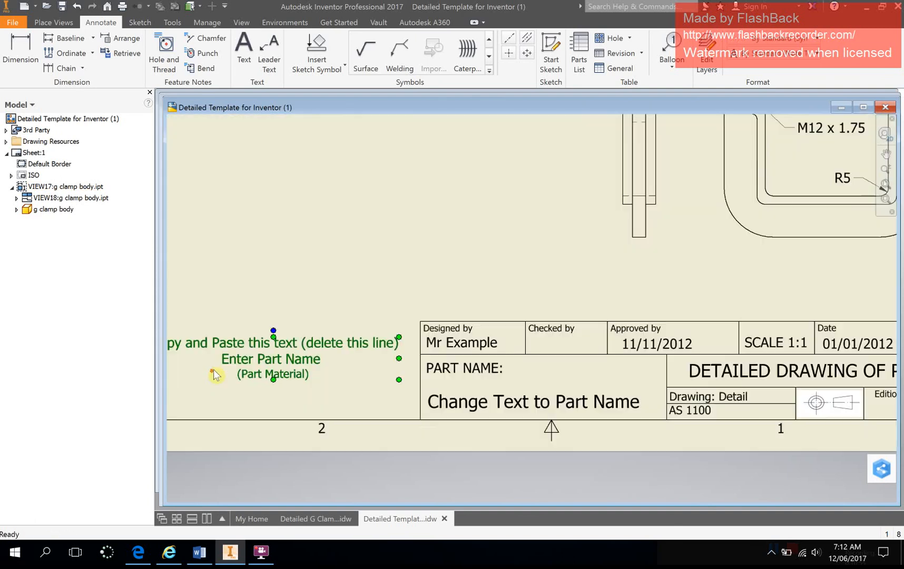
pyautogui.rightClick(239, 346)
pyautogui.click(250, 366)
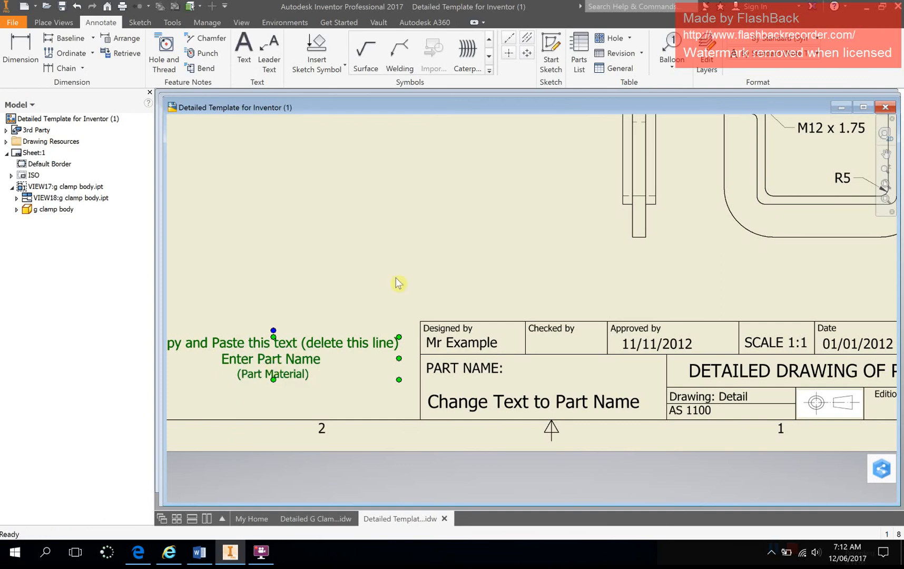
pyautogui.rightClick(409, 245)
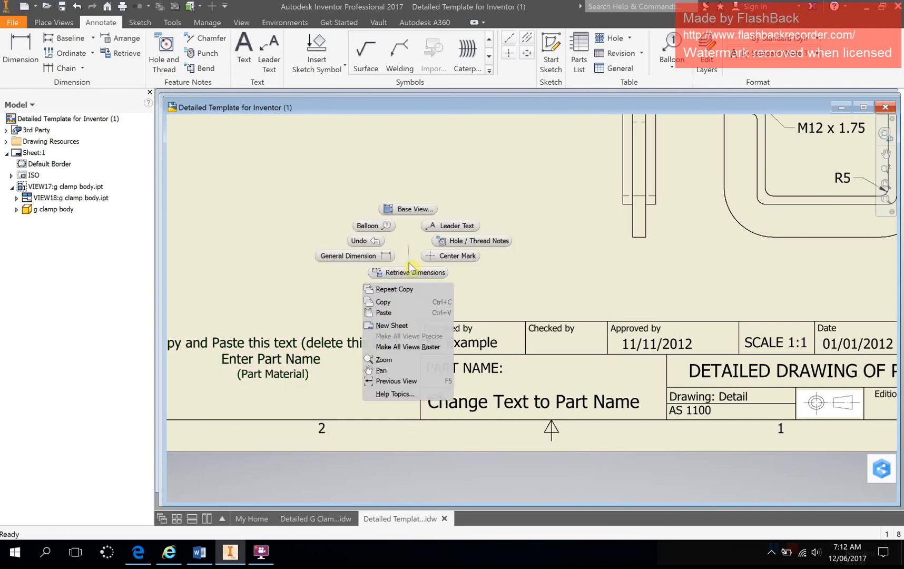
pyautogui.click(396, 311)
pyautogui.scroll(5, 684, 297)
pyautogui.scroll(-3, 650, 303)
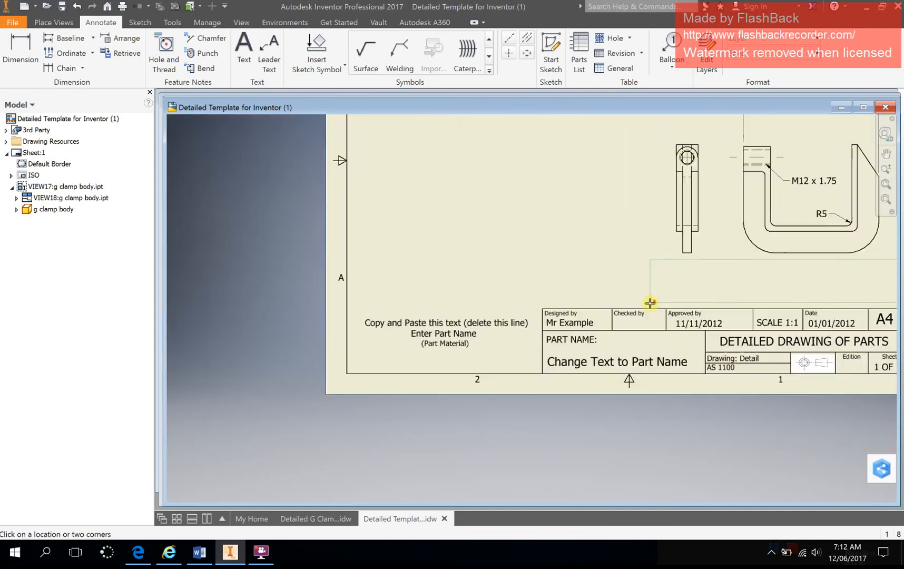
pyautogui.scroll(3, 626, 311)
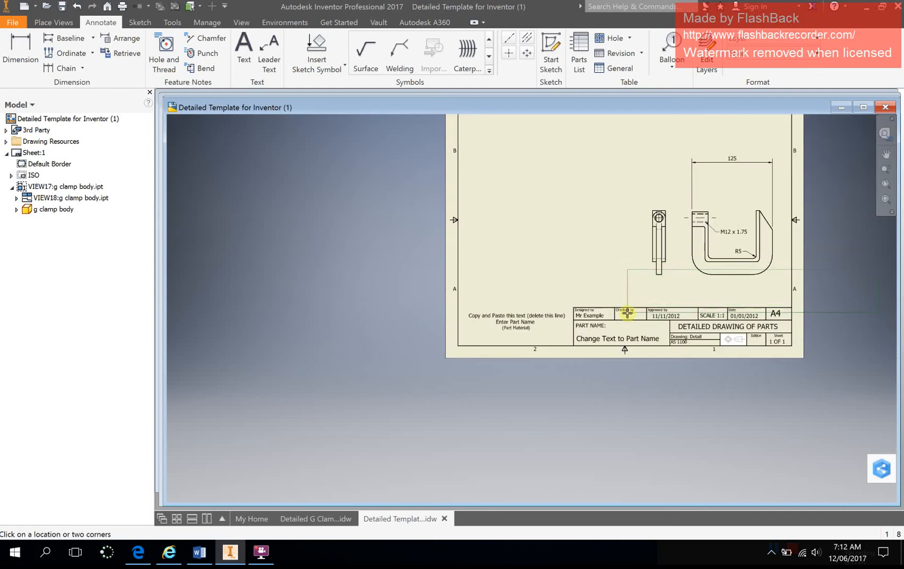
pyautogui.click(627, 313)
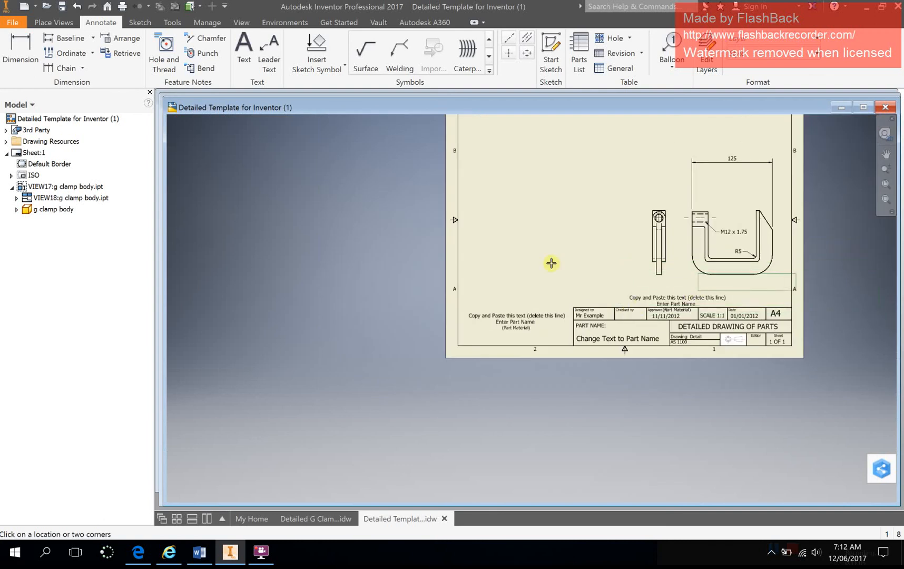
# - Place two more copies of the part name note in the sheet's empty left half, one above the other
pyautogui.click(539, 147)
pyautogui.click(541, 240)
pyautogui.press('Escape')
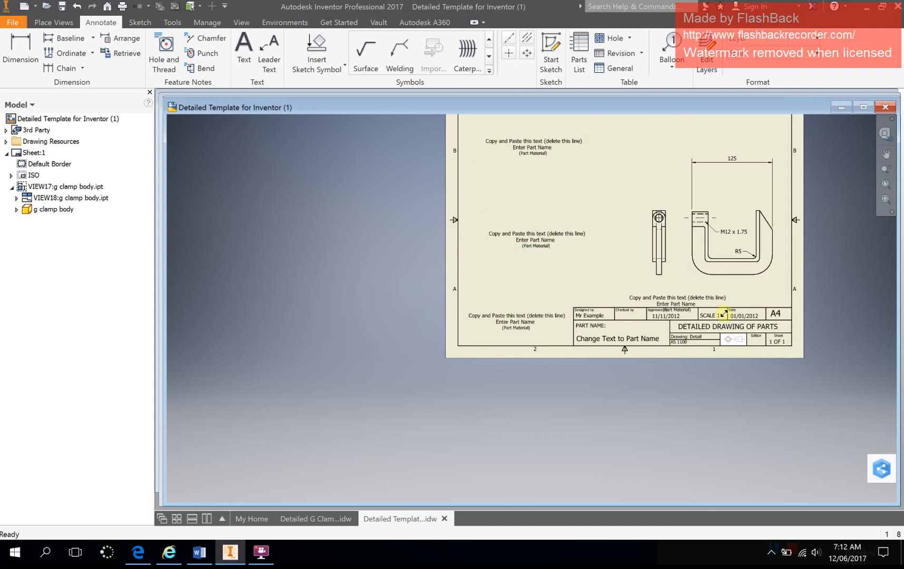
# - Move the pasted part name note so it sits directly beneath the clamp body's front view, clear of the title block
pyautogui.click(665, 304)
pyautogui.moveTo(657, 296); pyautogui.dragTo(724, 284)
pyautogui.scroll(3, 724, 286)
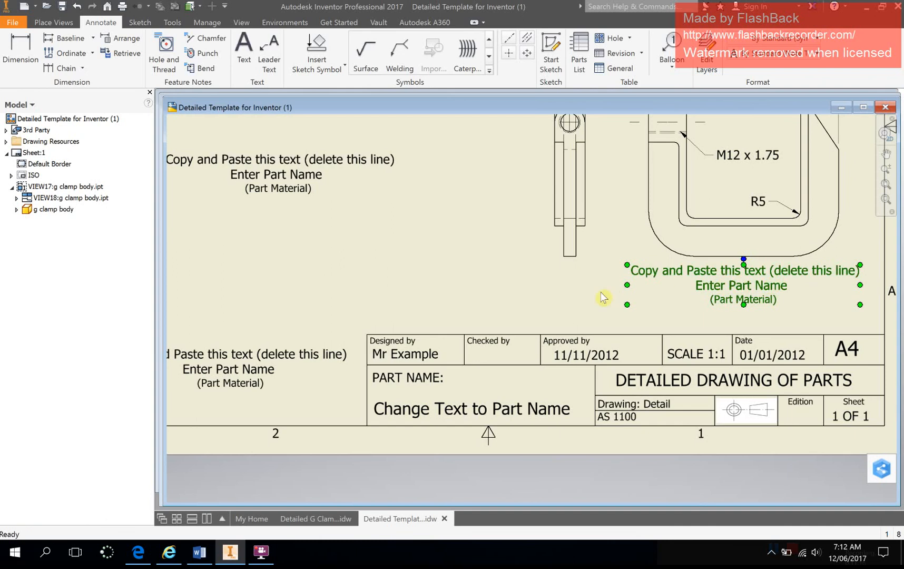
# - Remove the line "Copy and Paste this text (delete this line)" and its leftover blank line from the note beneath the clamp body
pyautogui.doubleClick(678, 268)
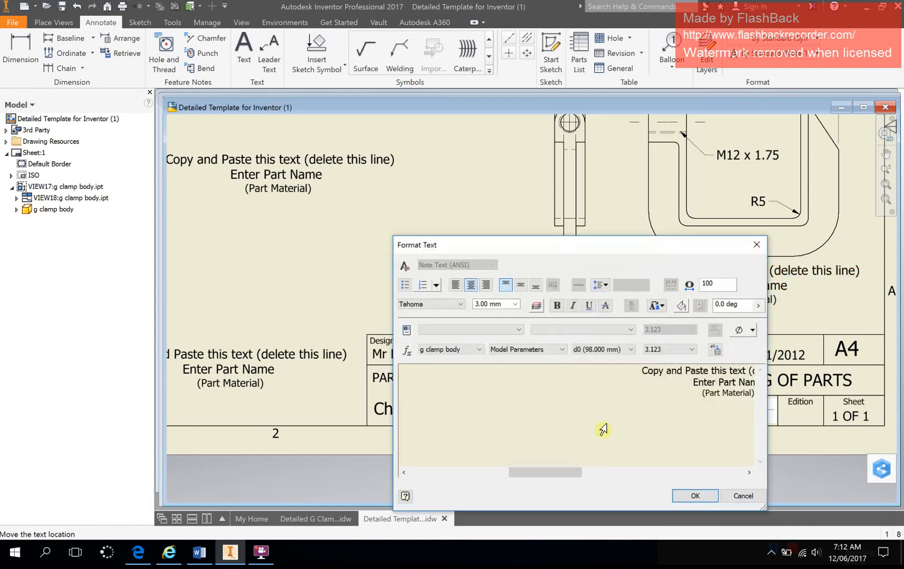
pyautogui.moveTo(580, 468); pyautogui.dragTo(611, 469)
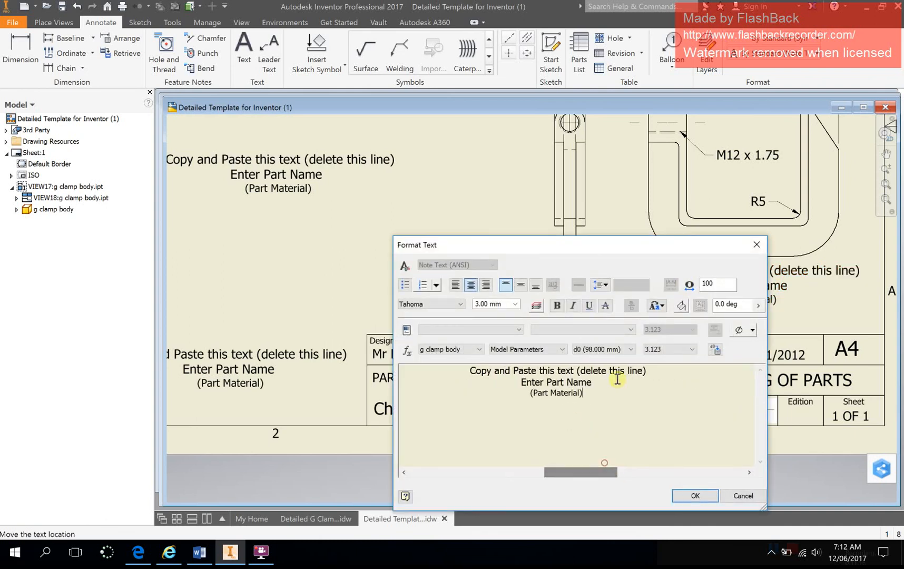
pyautogui.moveTo(656, 370); pyautogui.dragTo(445, 364)
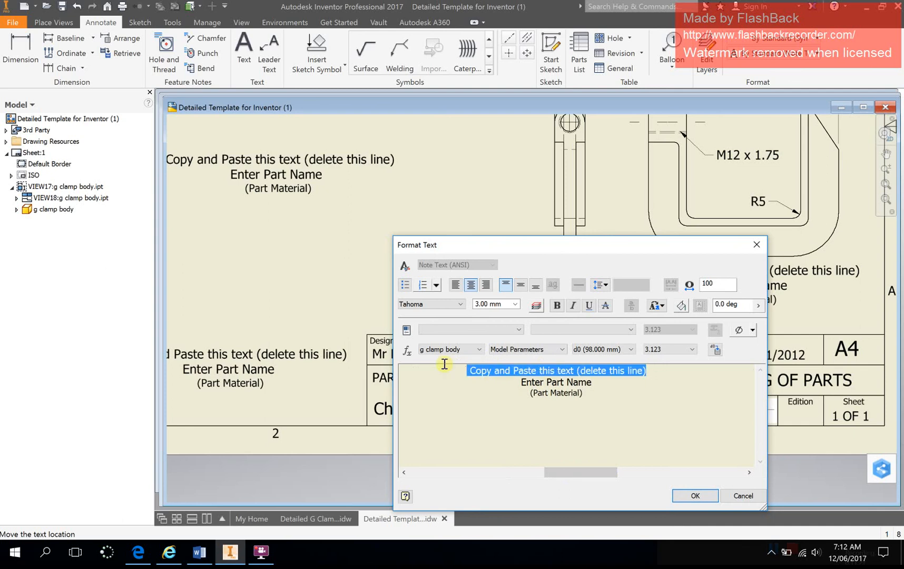
pyautogui.press('Delete')
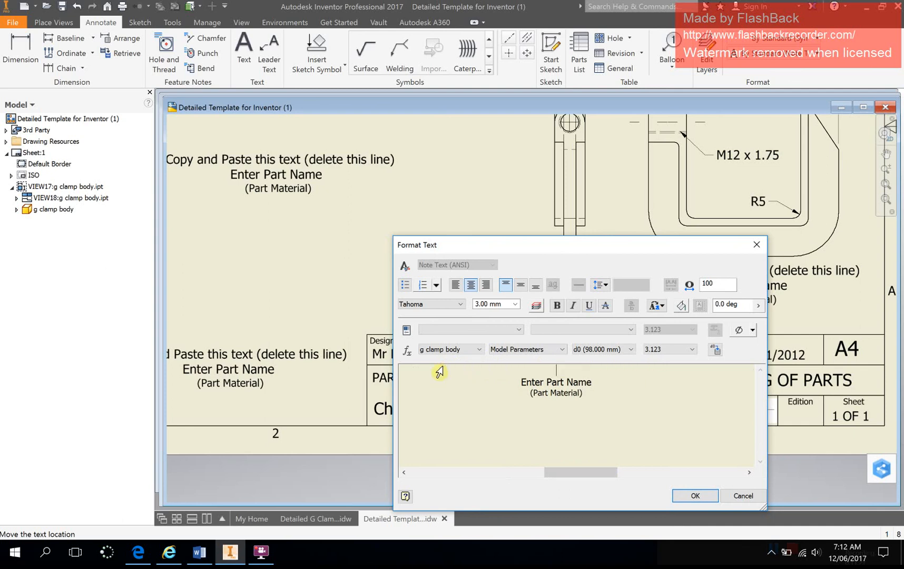
pyautogui.click(522, 383)
pyautogui.press('BackSpace')
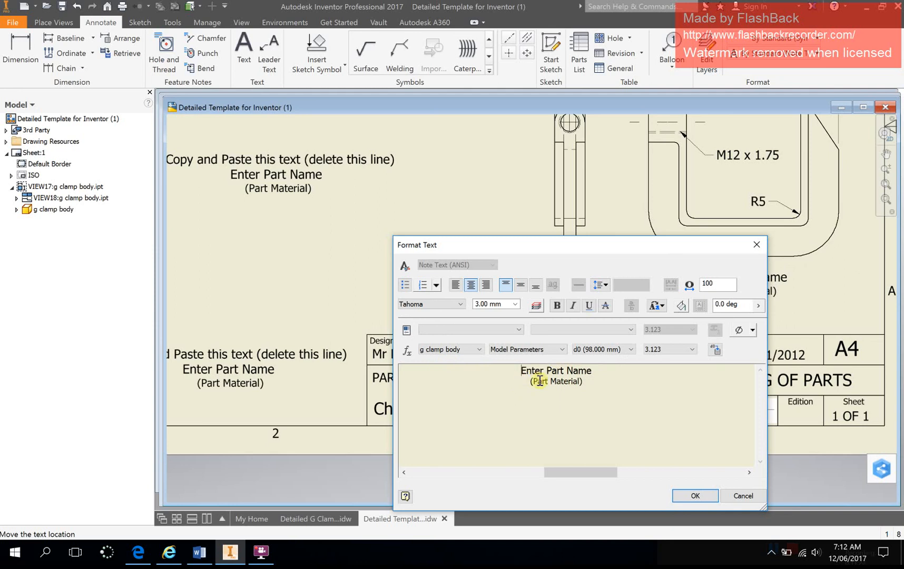
pyautogui.click(551, 371)
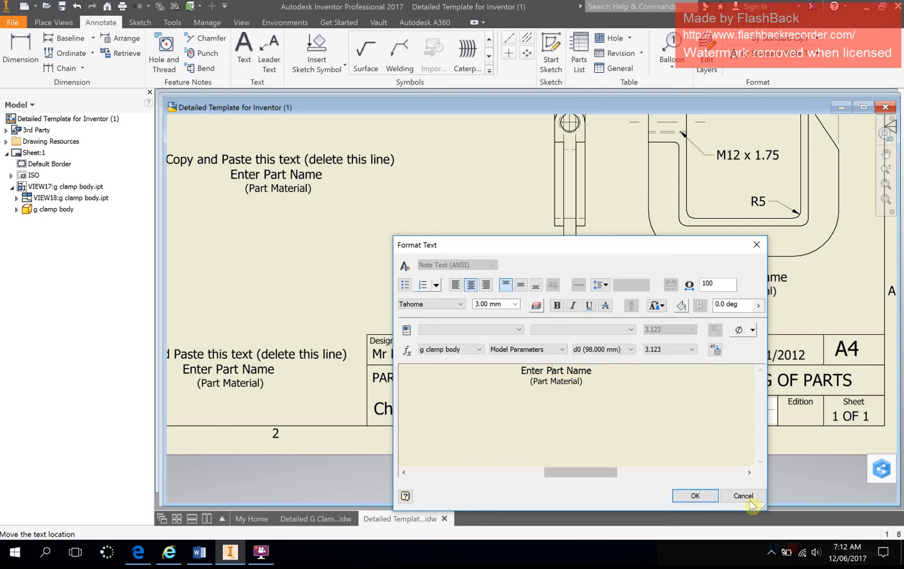
pyautogui.click(693, 495)
# - Switch to the completed Detailed G Clamp Example drawing to examine its dimensions and part notes
pyautogui.click(315, 518)
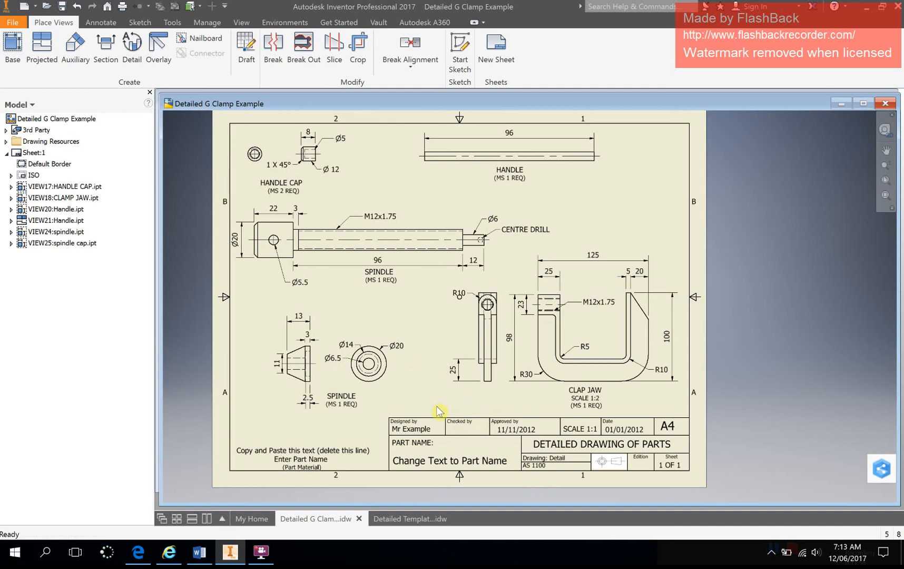
pyautogui.click(270, 557)
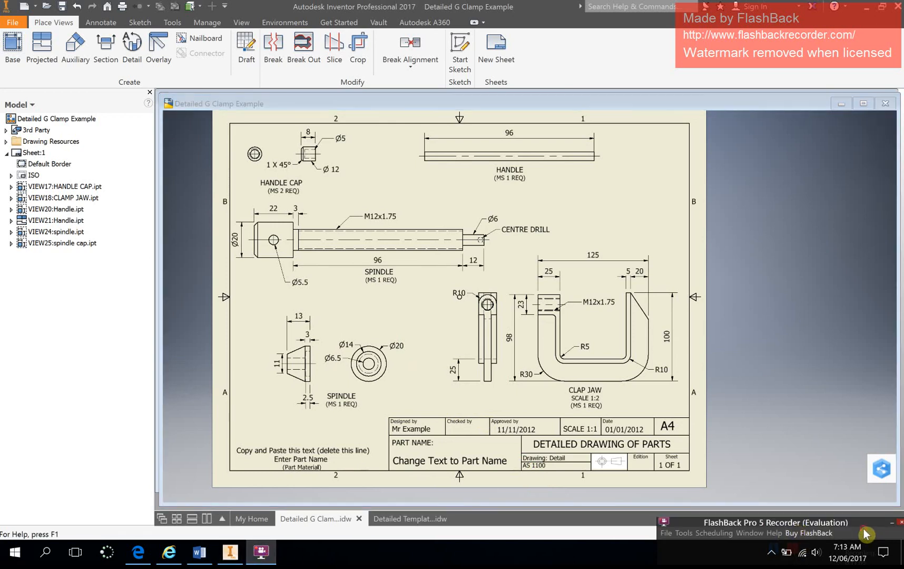
pyautogui.moveTo(693, 521); pyautogui.dragTo(672, 412)
pyautogui.click(752, 442)
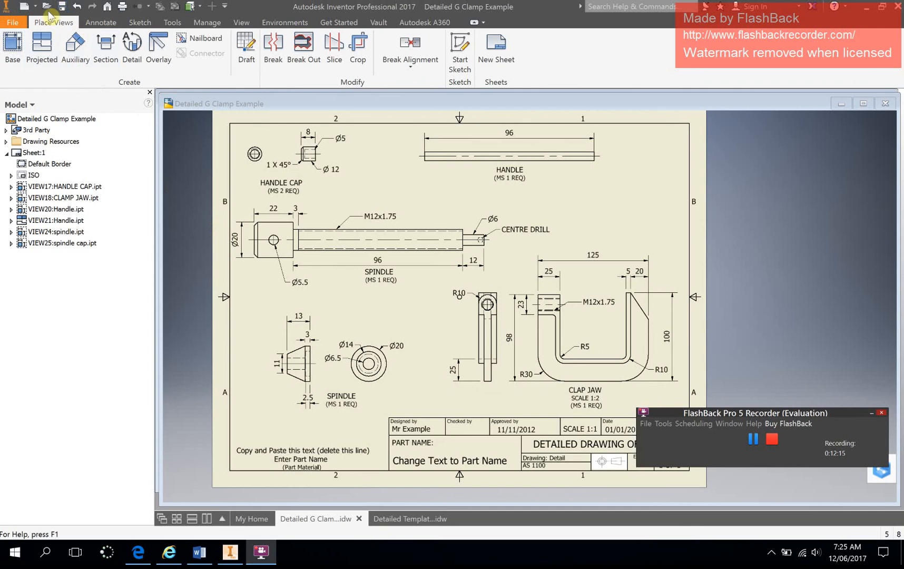
# - Bring up the Save As options for the example drawing
pyautogui.click(17, 23)
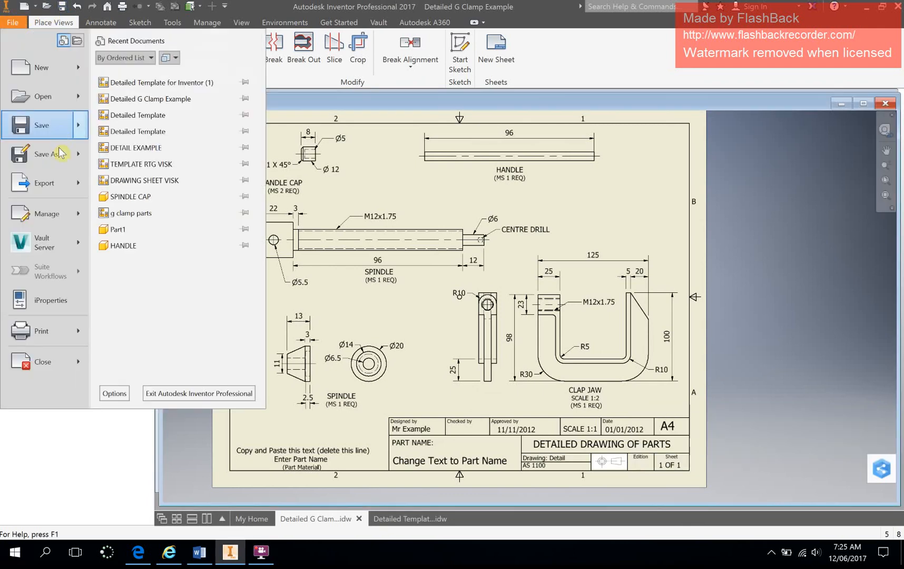
pyautogui.moveTo(57, 157)
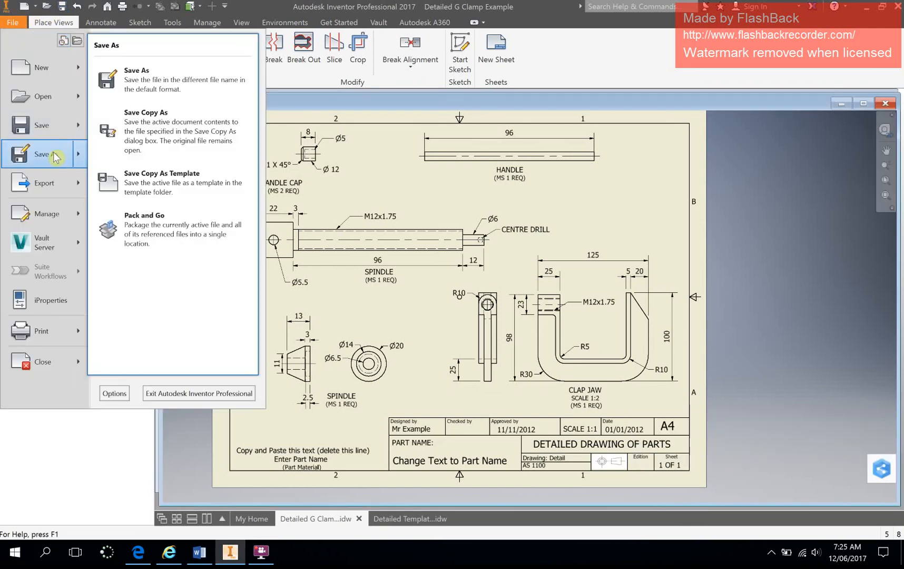
# - Compare the clamp body sheet in Detailed Template for Inventor (1) with the completed Detailed G Clamp Example drawing
pyautogui.click(402, 522)
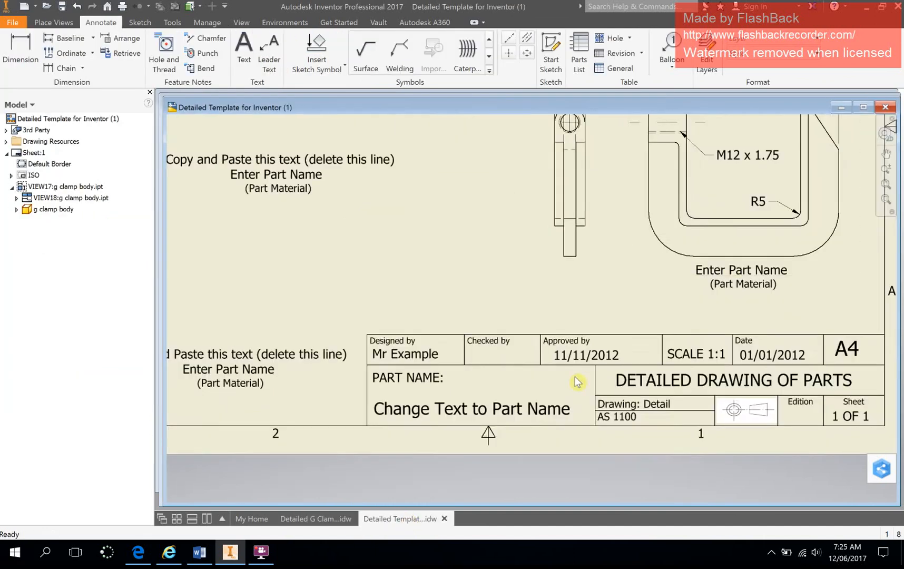
pyautogui.scroll(-5, 574, 377)
pyautogui.scroll(5, 574, 376)
pyautogui.scroll(-3, 571, 319)
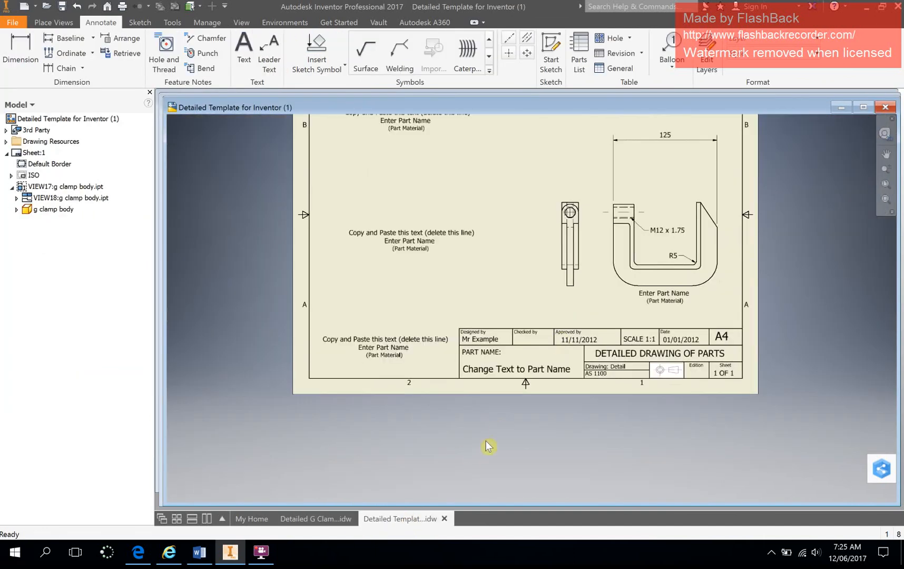
pyautogui.click(307, 520)
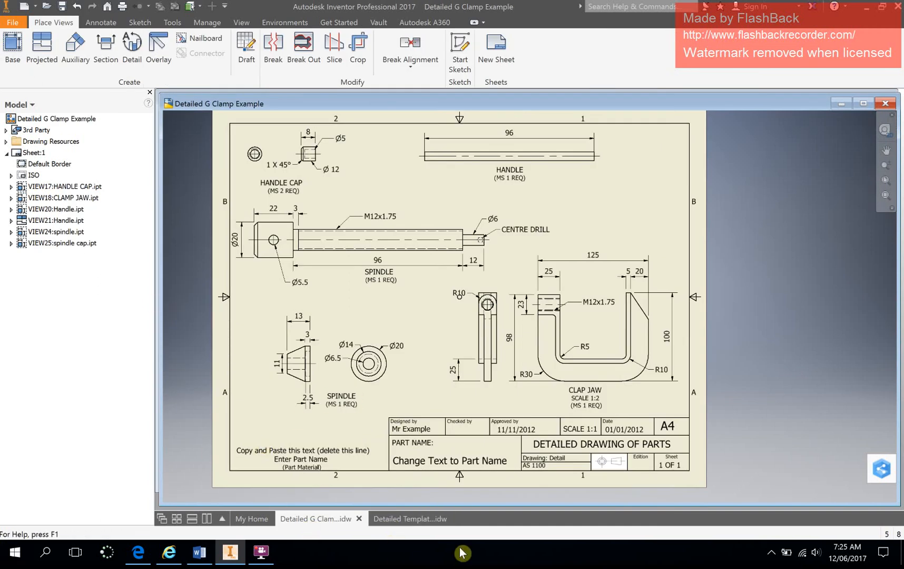
pyautogui.click(260, 552)
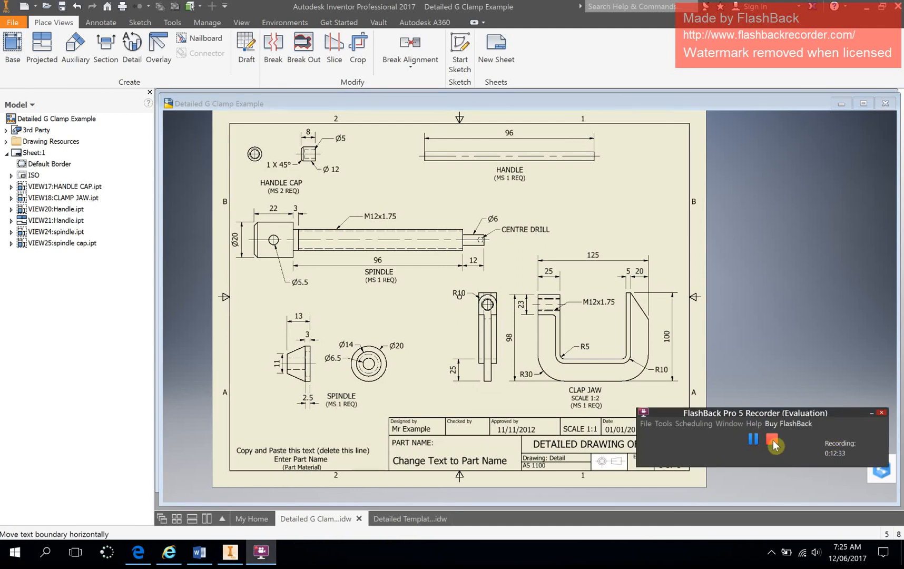